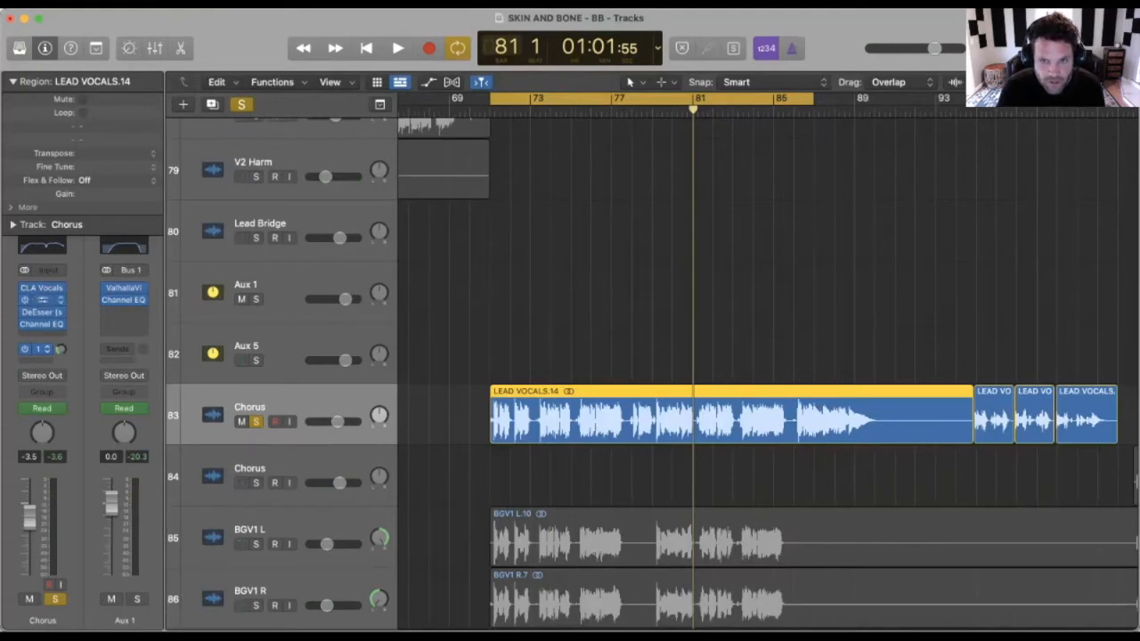
# Step: Audition the soloed Chorus vocal with its Bus 1 reverb send active and again with that send bypassed
pyautogui.press('space')
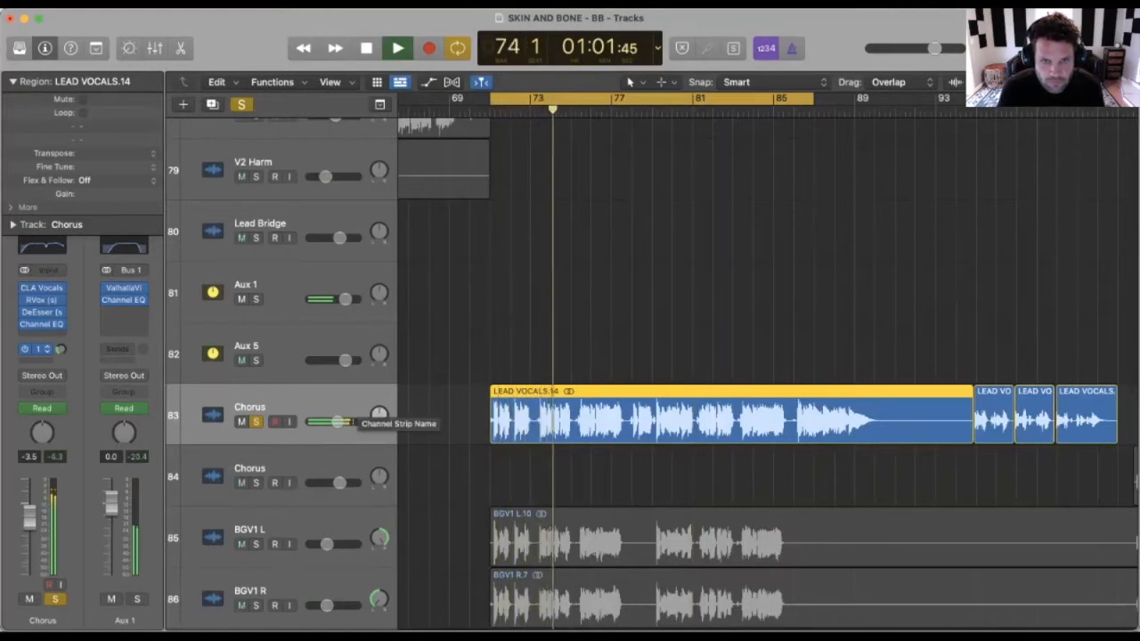
pyautogui.press('space')
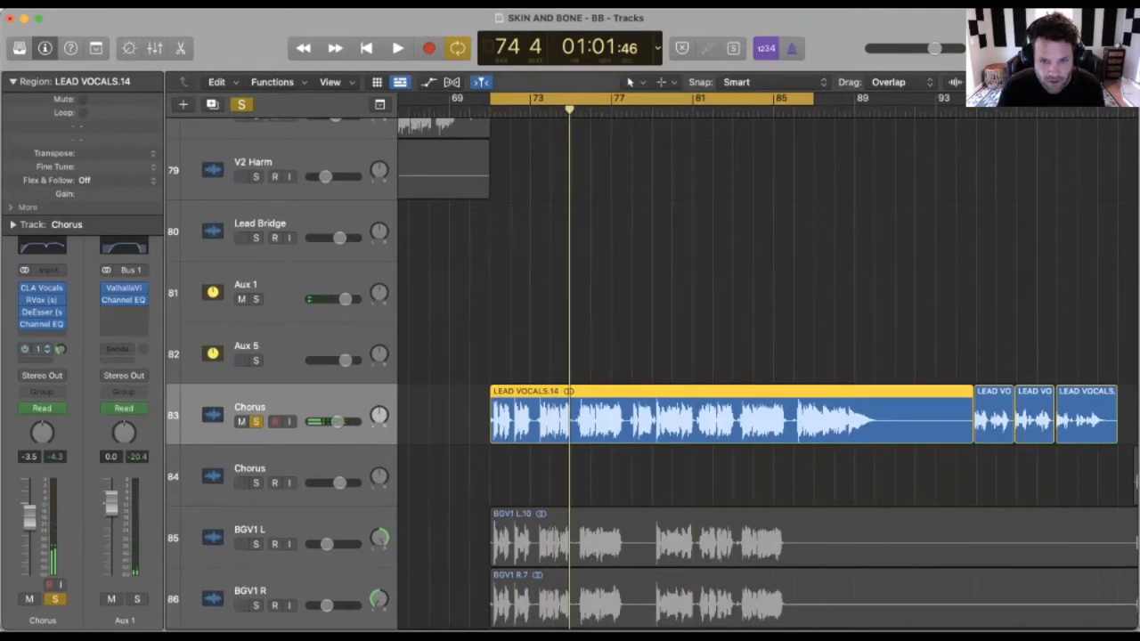
pyautogui.press('space')
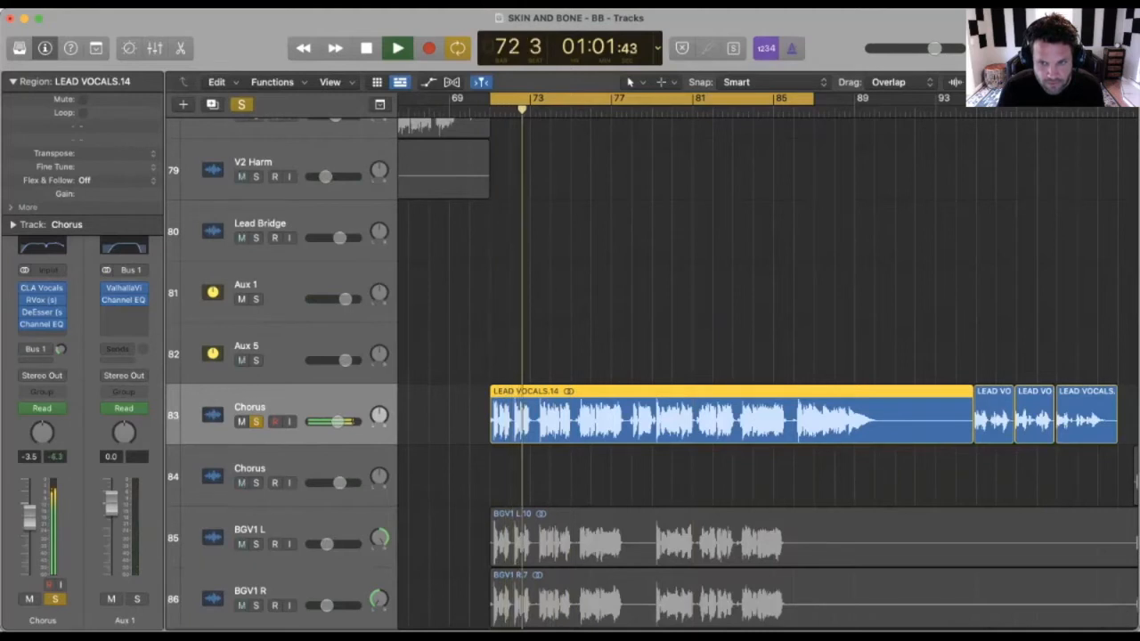
pyautogui.press('space')
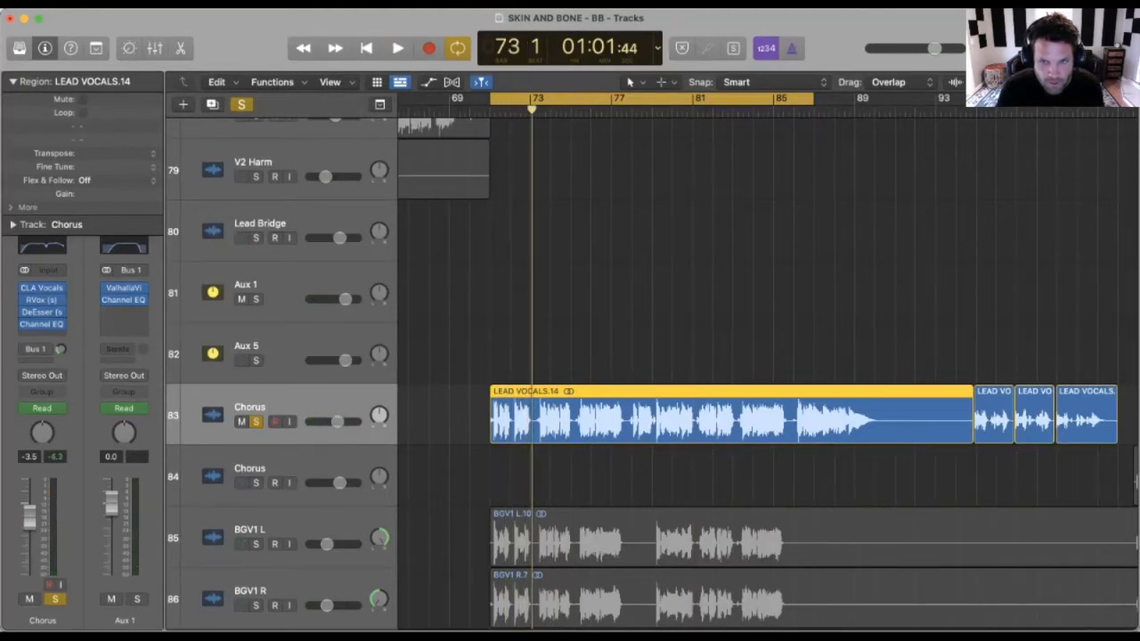
# Step: Add a second send to the lead Chorus vocal channel, routed to Bus 9
pyautogui.scroll(-1, 766, 357)
pyautogui.scroll(-5, 766, 374)
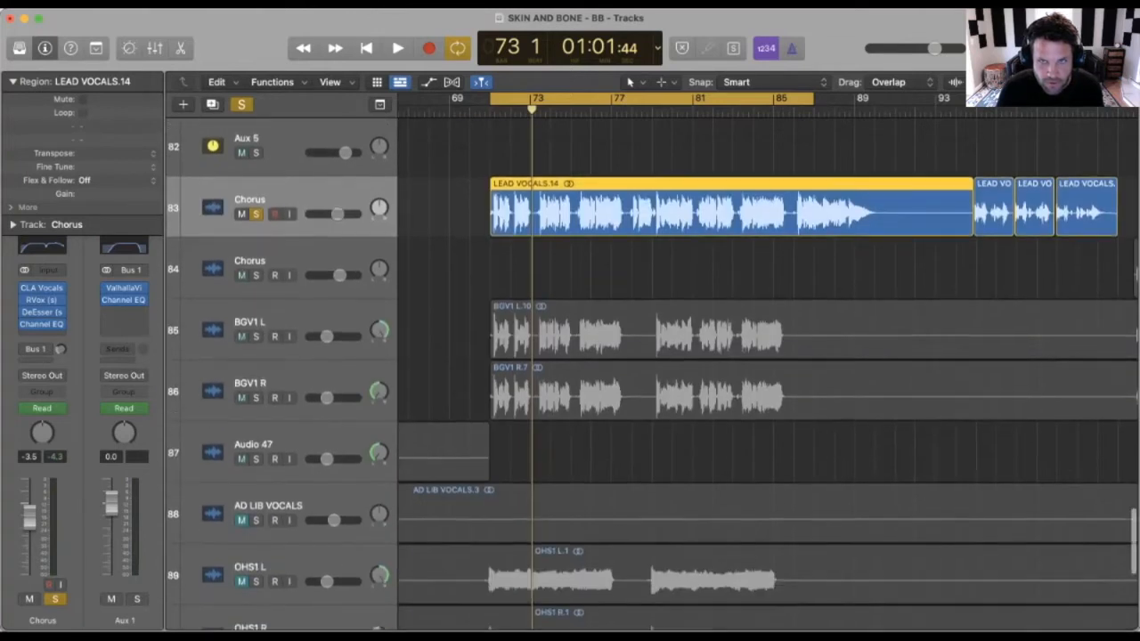
pyautogui.scroll(1, 766, 374)
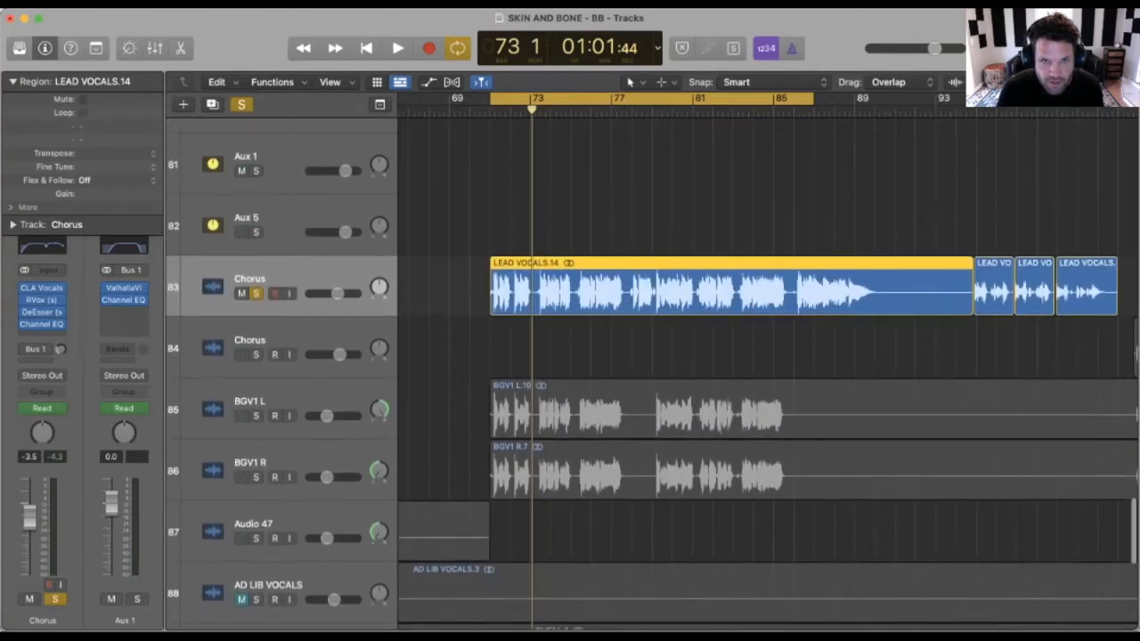
pyautogui.scroll(2, 766, 374)
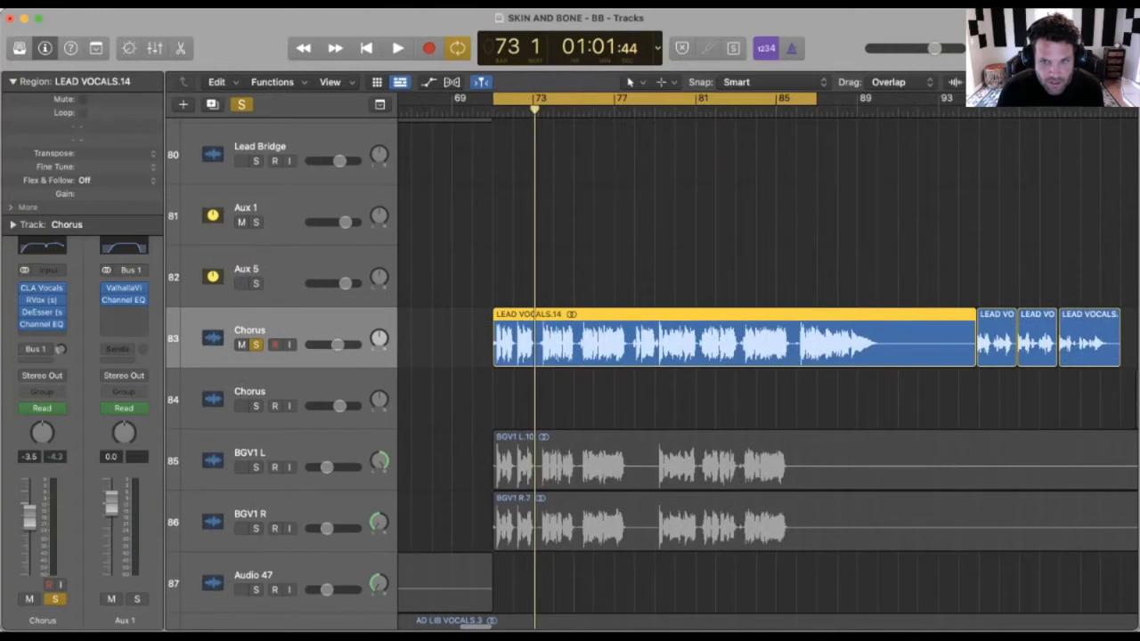
pyautogui.scroll(-6, 766, 374)
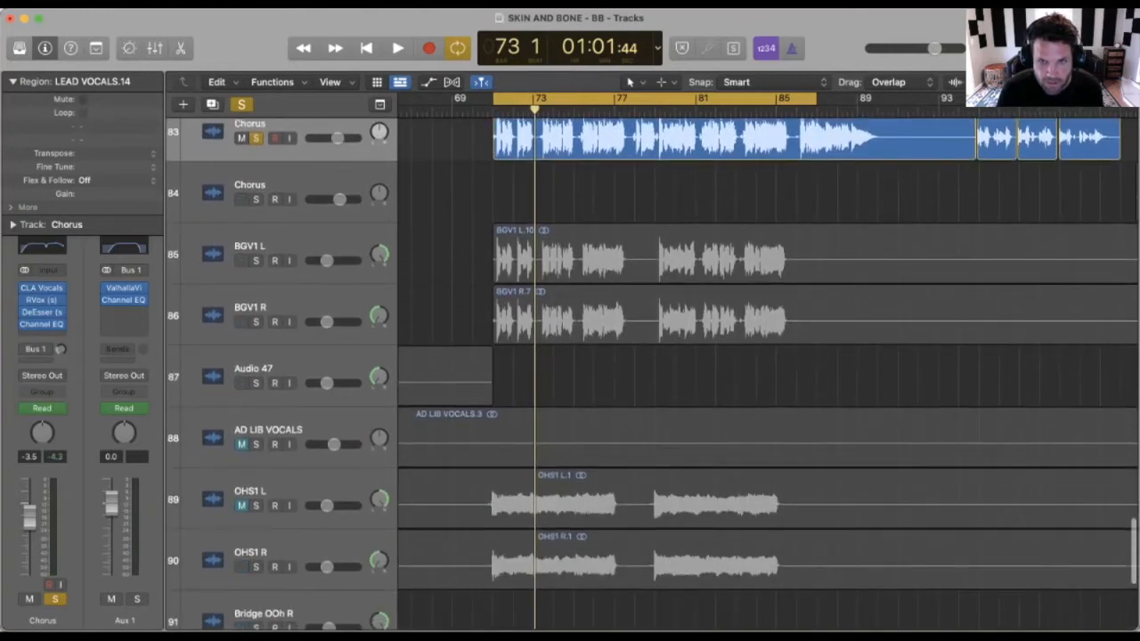
pyautogui.scroll(3, 767, 374)
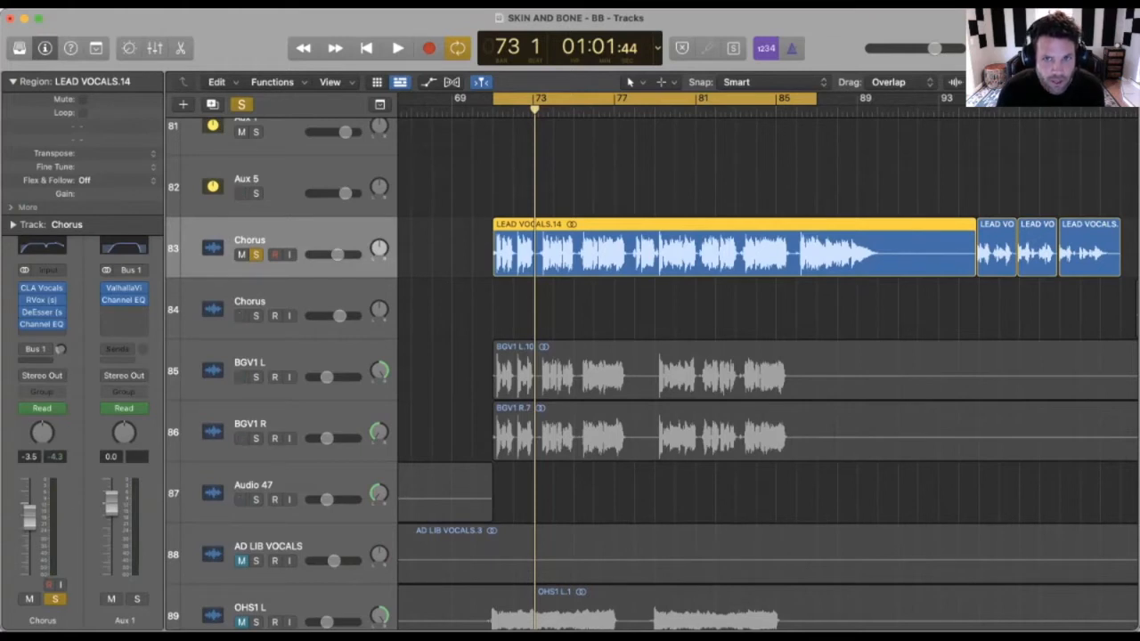
pyautogui.click(35, 359)
pyautogui.moveTo(36, 382)
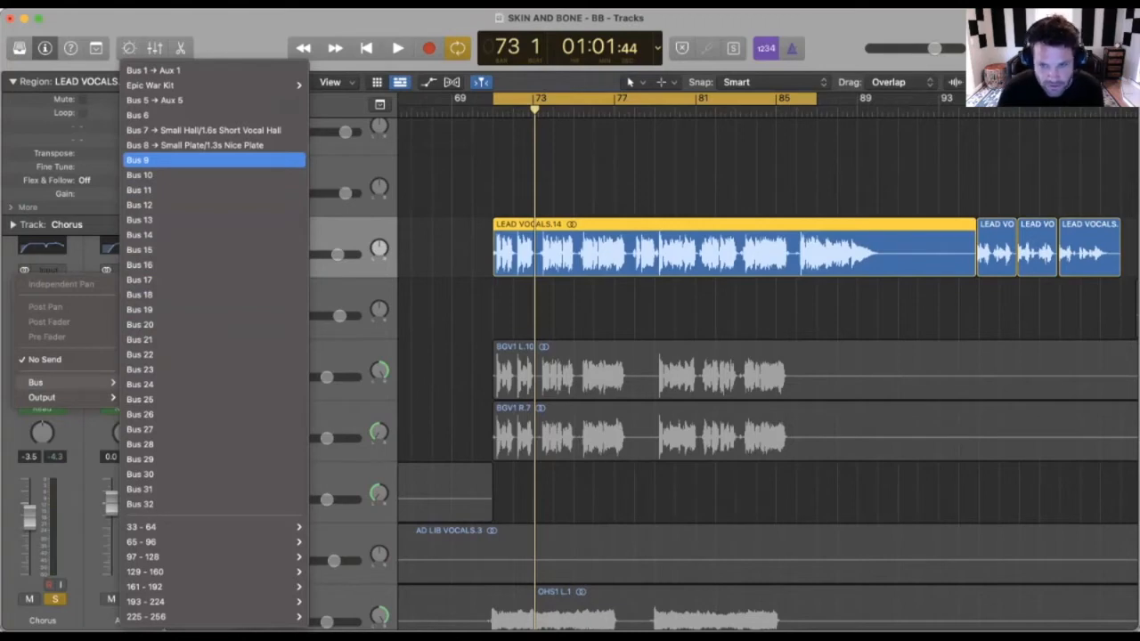
pyautogui.click(138, 159)
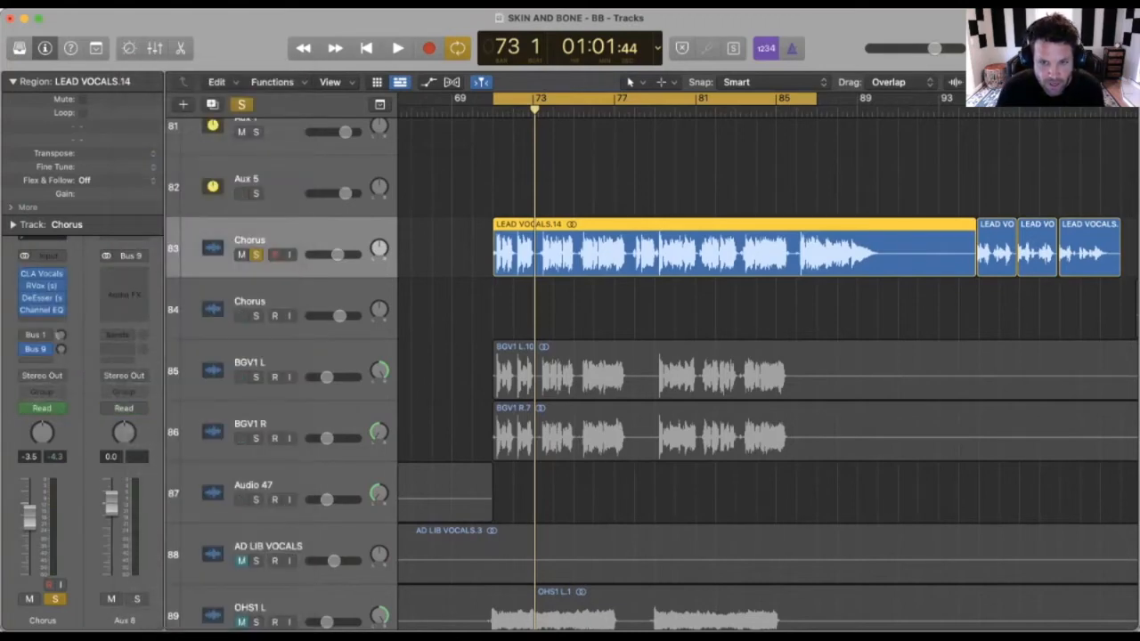
# Step: Insert a stereo ValhallaVintageVerb on the Bus 9 return channel, Aux 8, keeping its default settings
pyautogui.press('x')
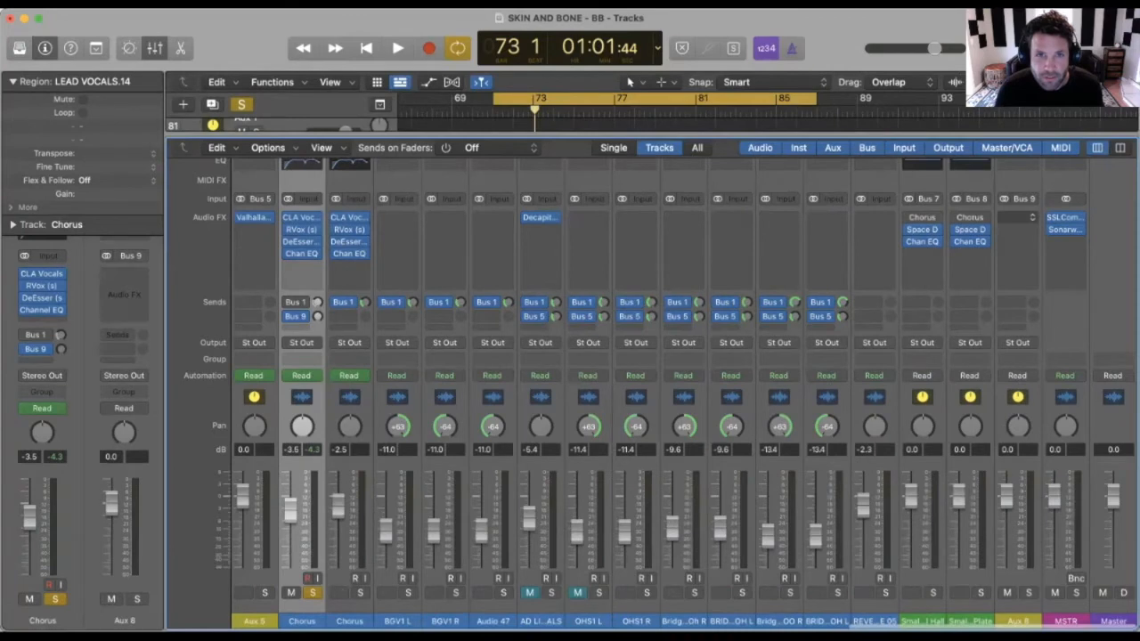
pyautogui.click(1017, 217)
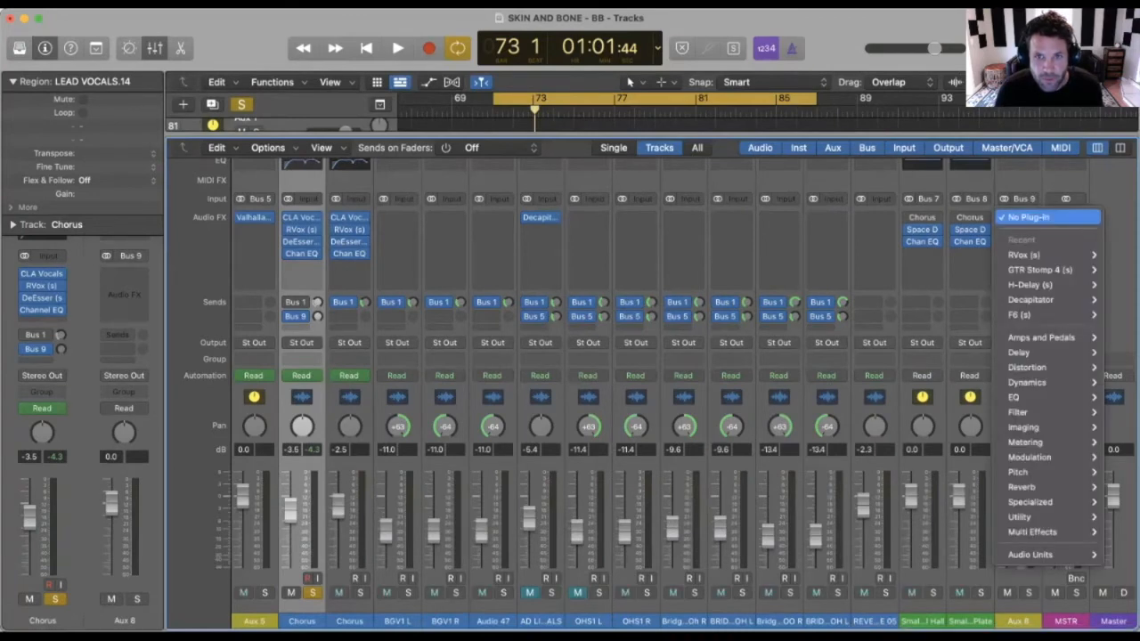
pyautogui.moveTo(1041, 270)
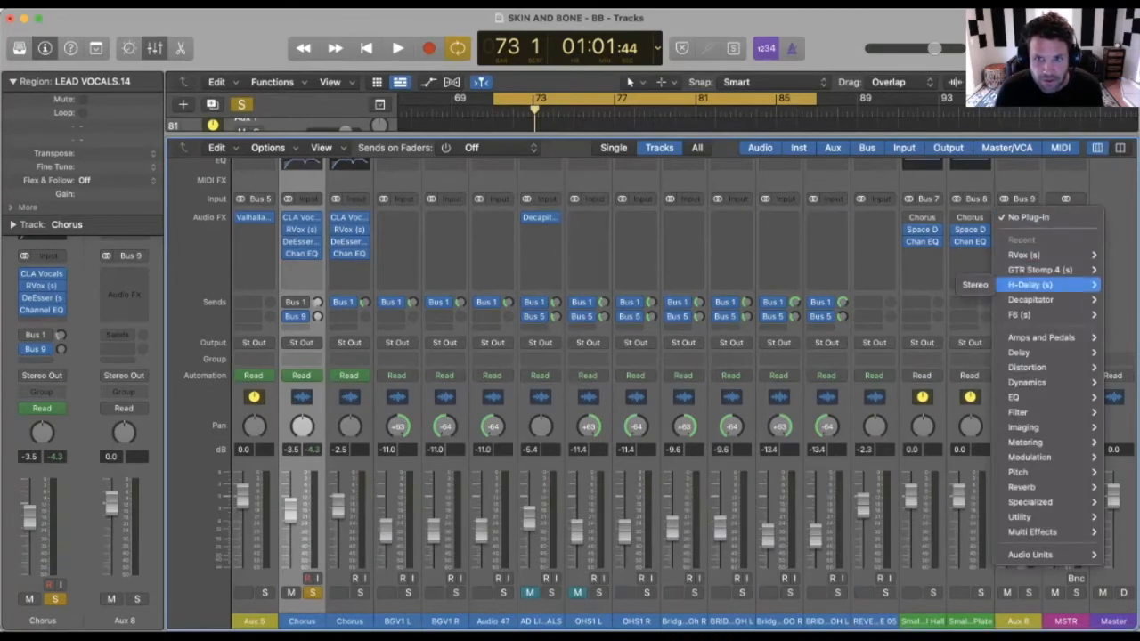
pyautogui.moveTo(1038, 554)
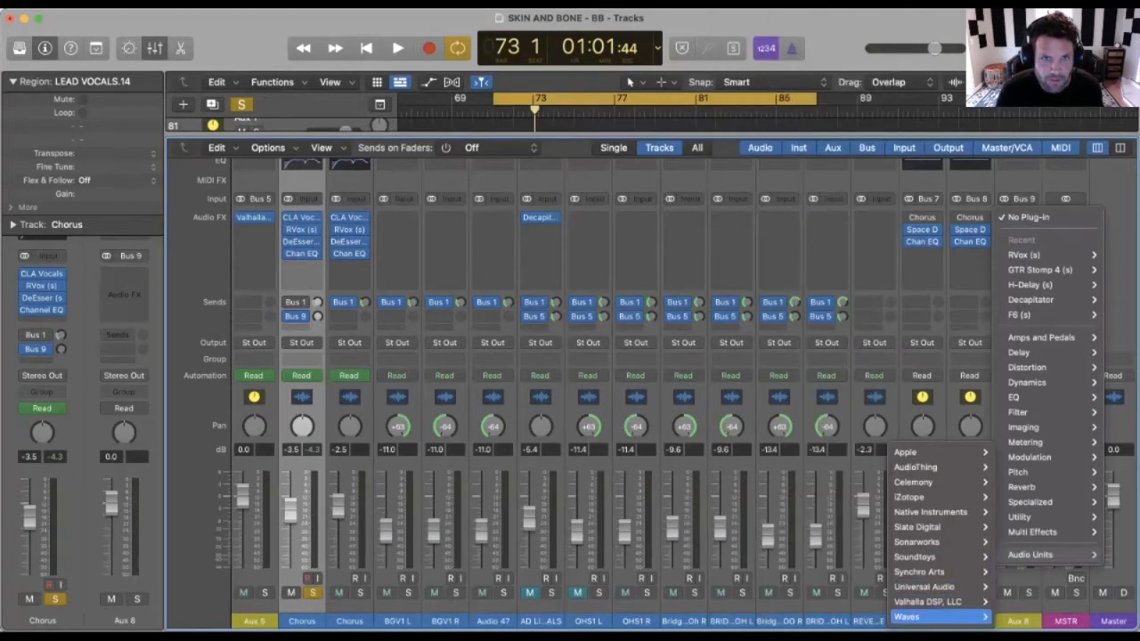
pyautogui.moveTo(926, 601)
pyautogui.moveTo(813, 602)
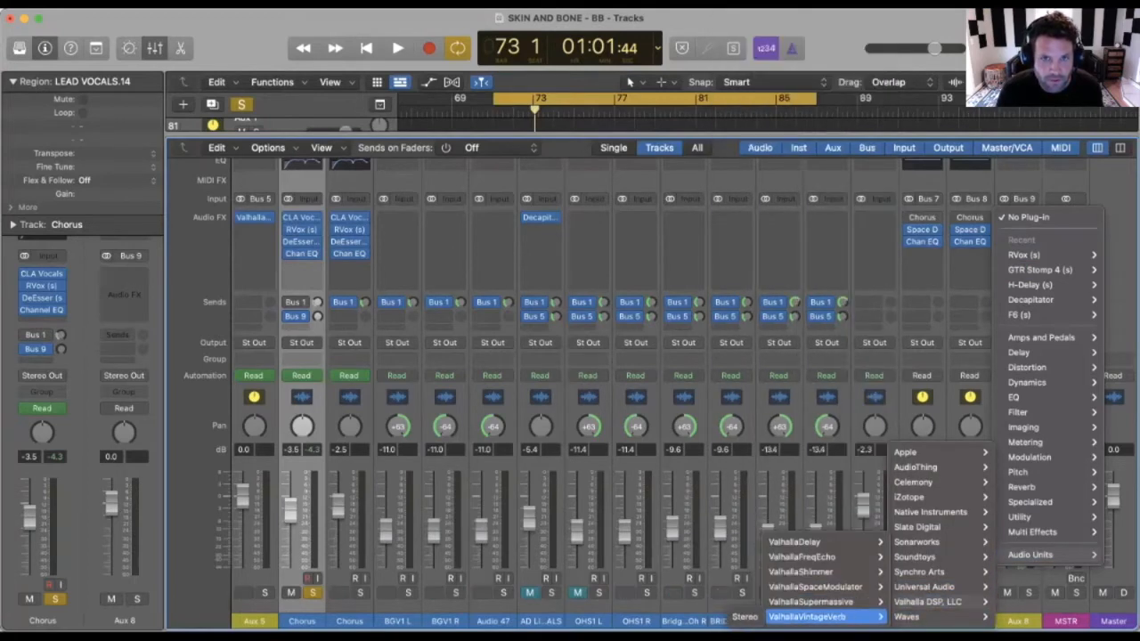
pyautogui.click(732, 616)
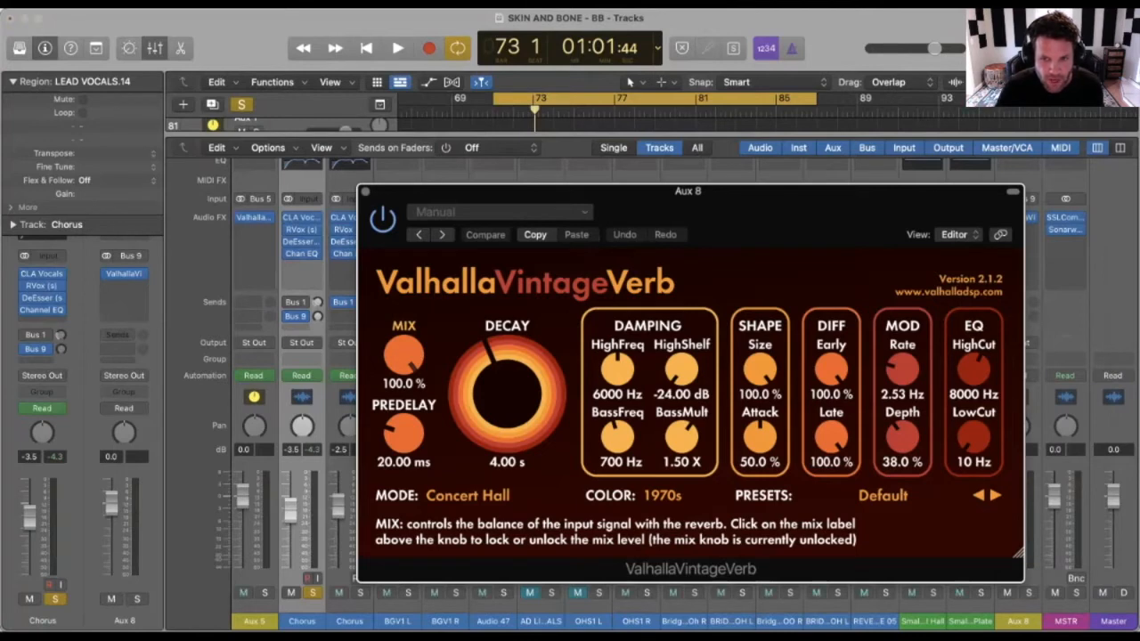
pyautogui.click(365, 191)
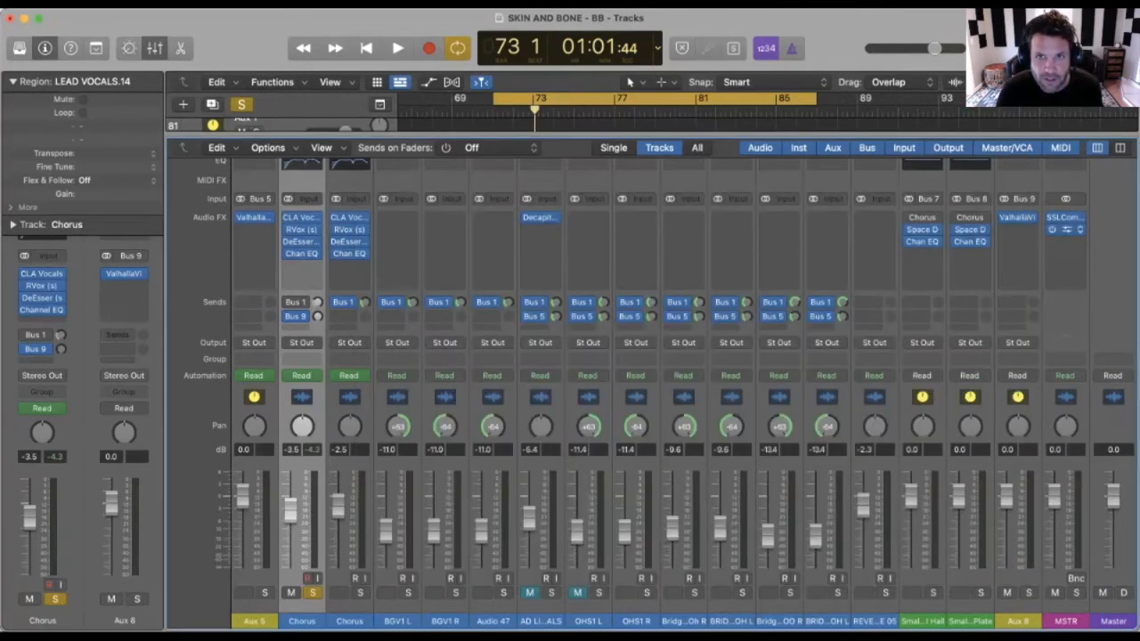
# Step: Insert a Channel EQ after the reverb on Aux 8, with a low cut at about 58.5 Hz and a high cut at about 7850 Hz
pyautogui.click(1029, 229)
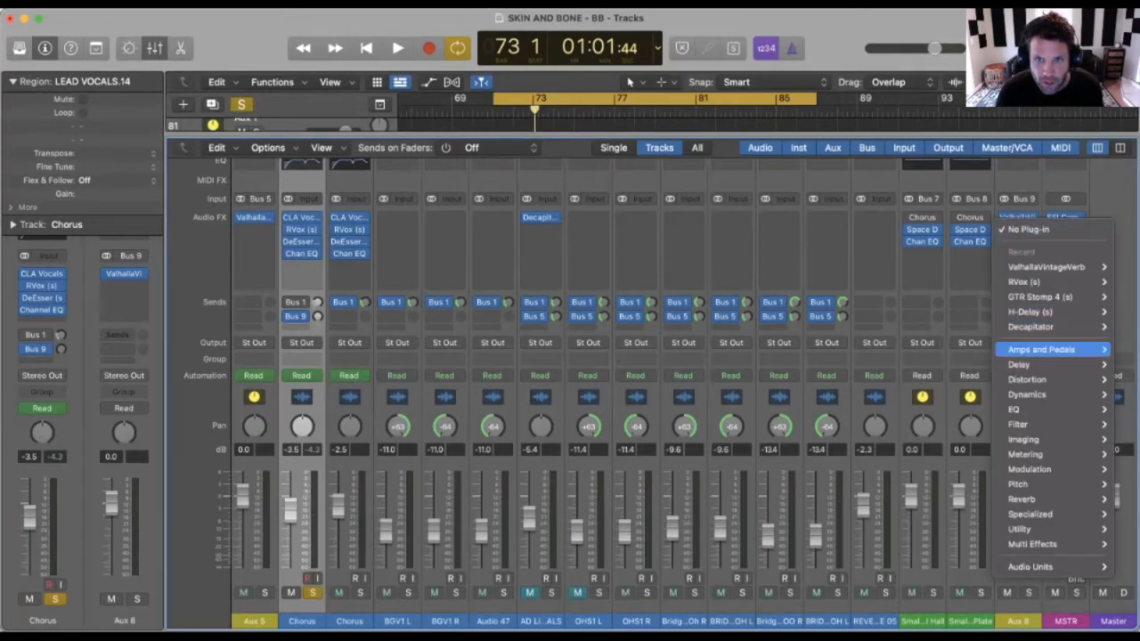
pyautogui.moveTo(1029, 395)
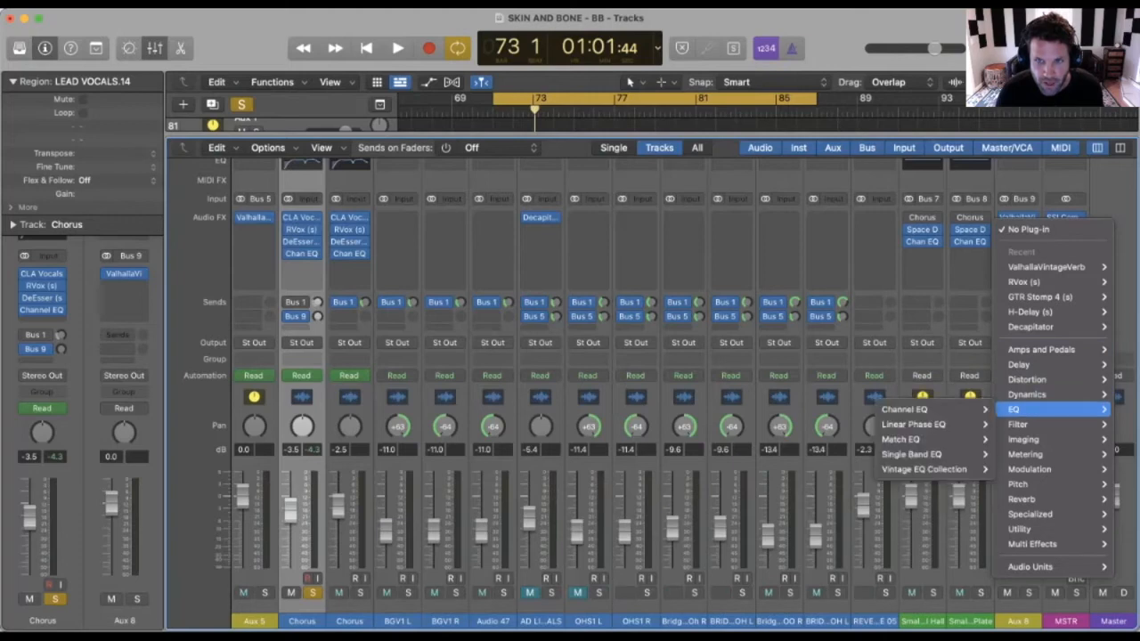
pyautogui.click(904, 408)
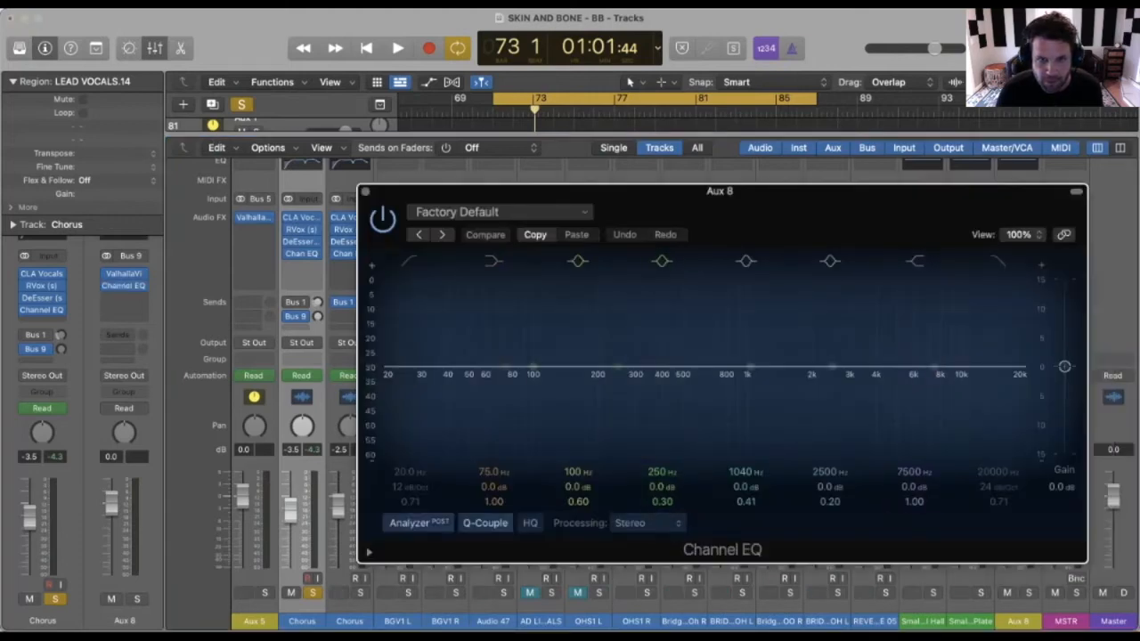
pyautogui.click(410, 261)
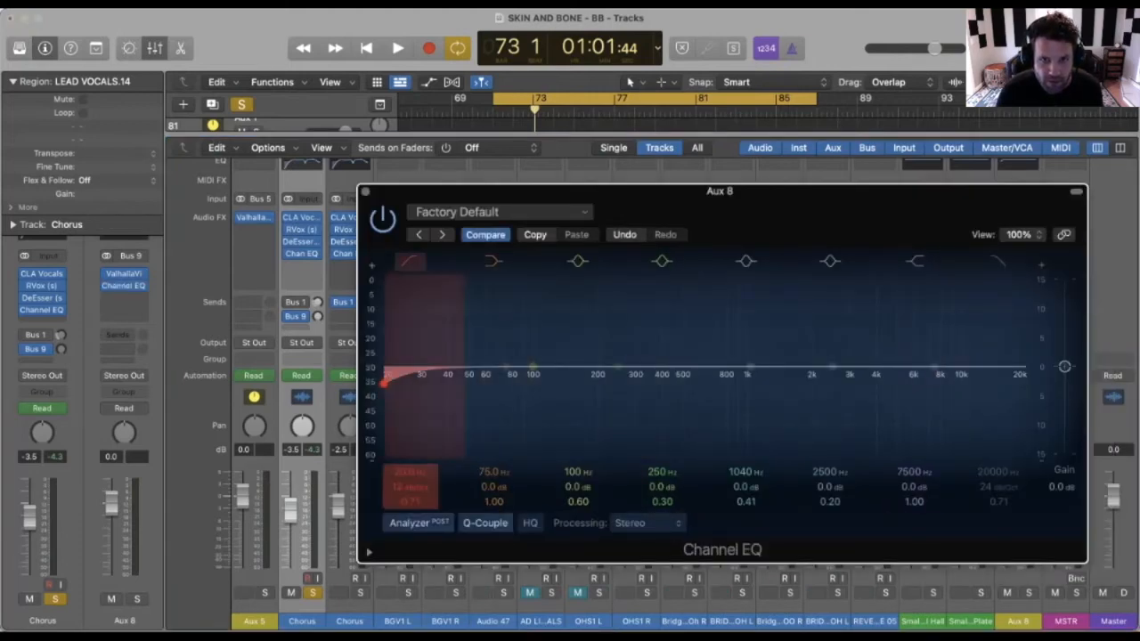
pyautogui.moveTo(397, 368); pyautogui.dragTo(492, 368)
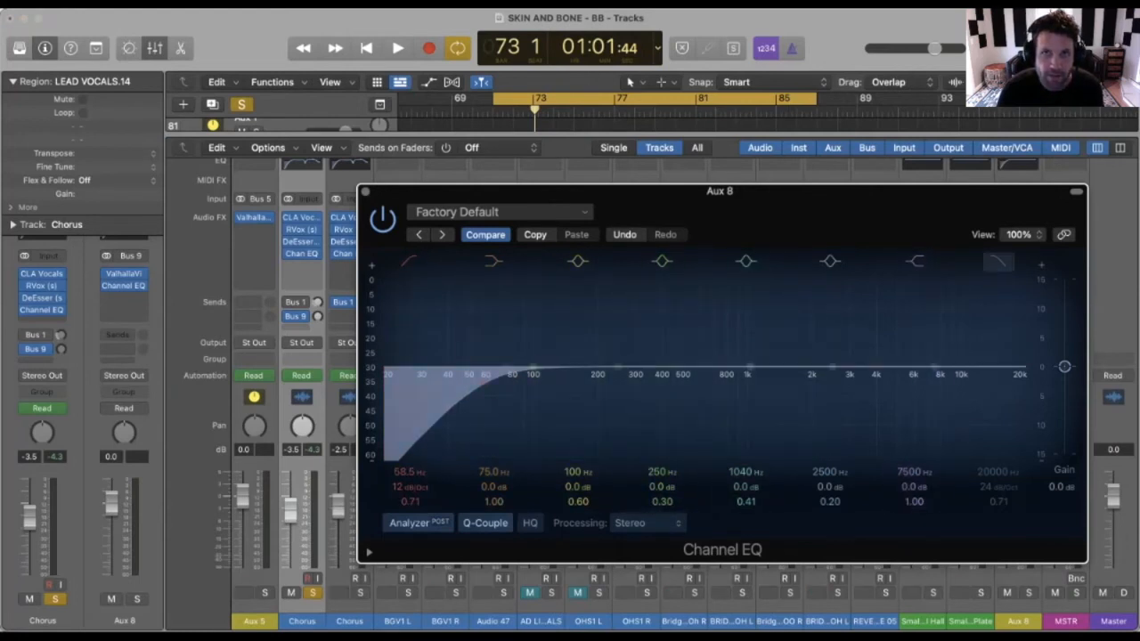
pyautogui.moveTo(1023, 384); pyautogui.dragTo(930, 383)
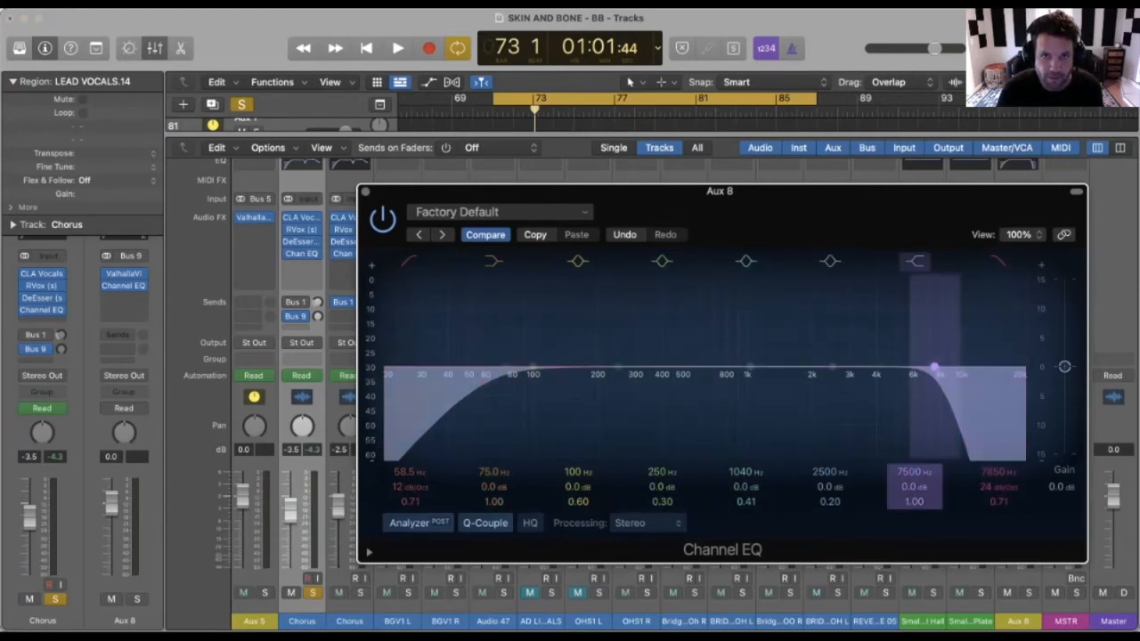
pyautogui.press('super+w')
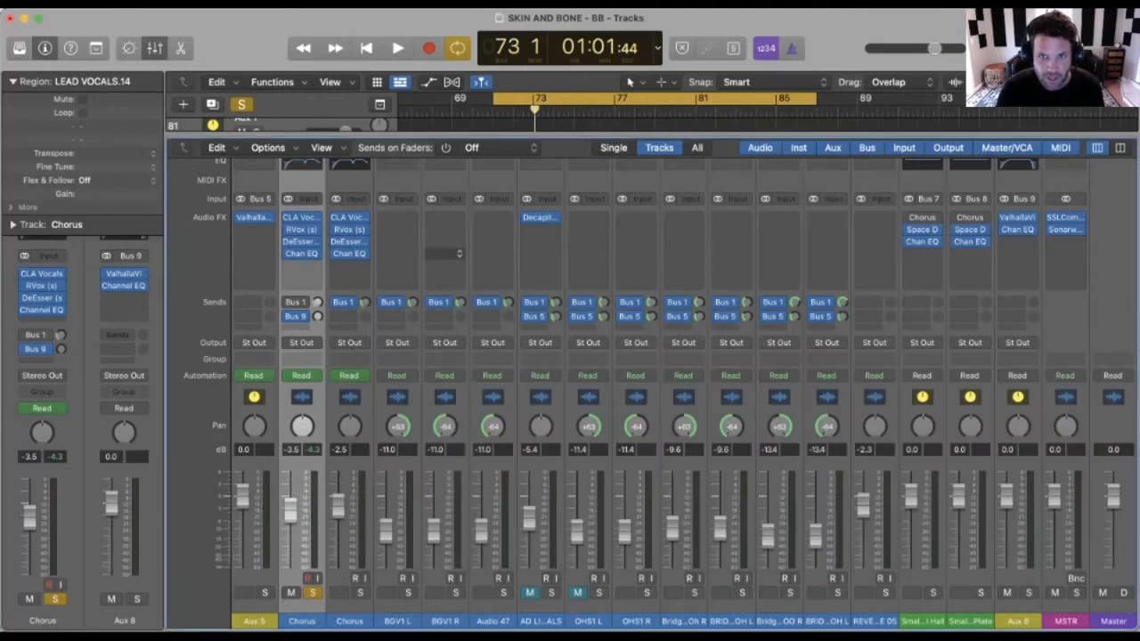
pyautogui.press('x')
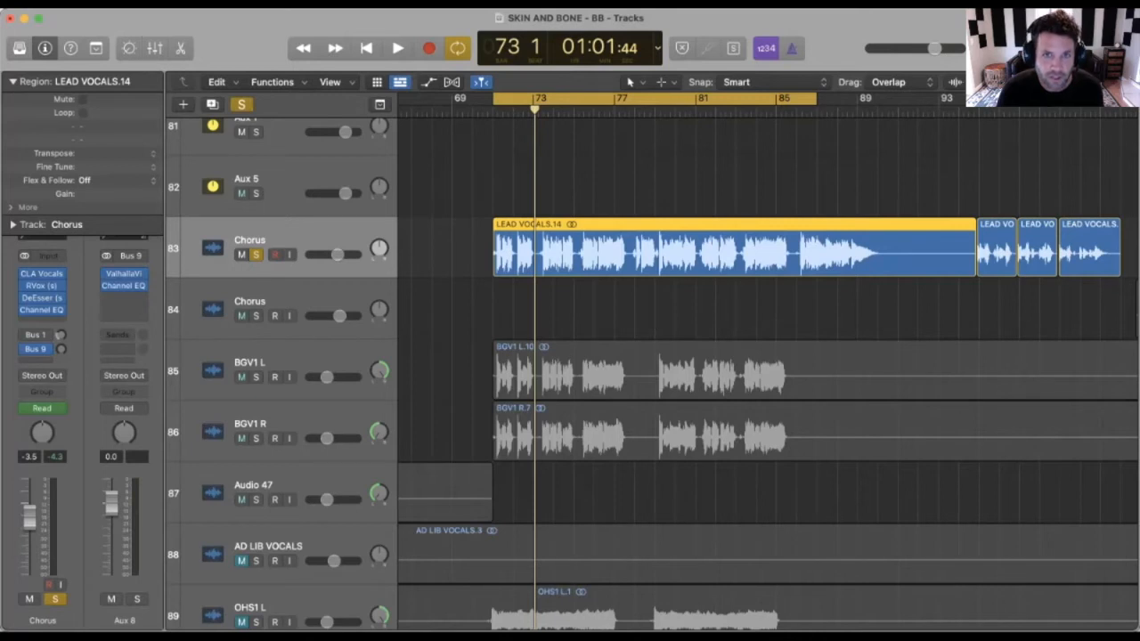
# Step: Set the Chorus vocal's Bus 9 send level to 0 dB and audition the new reverb
pyautogui.doubleClick(61, 349)
pyautogui.write('0')
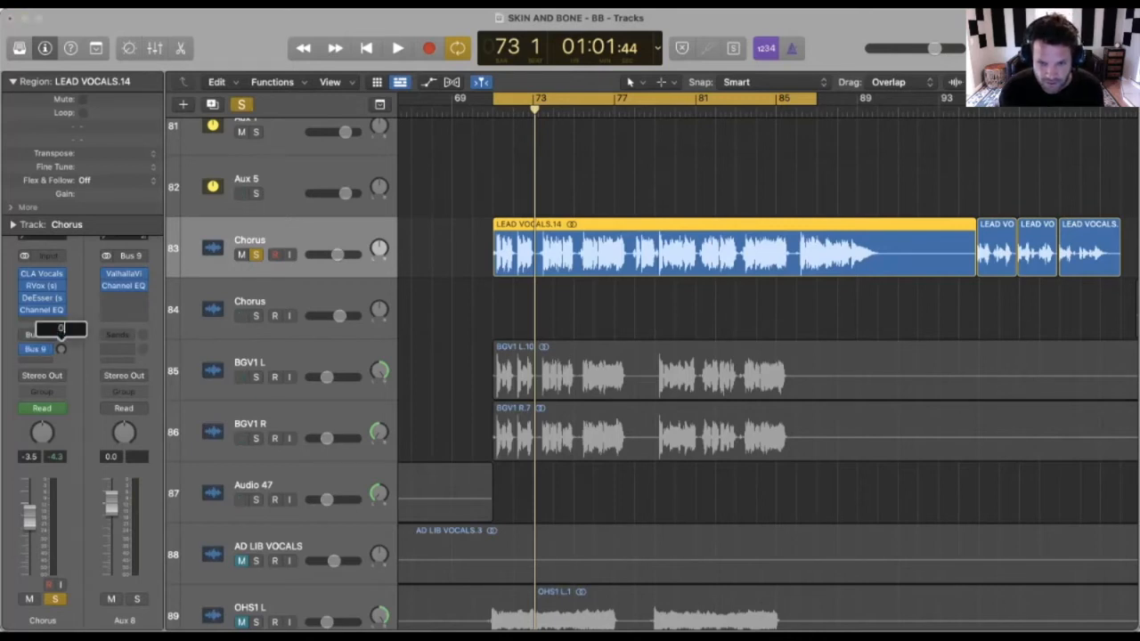
pyautogui.press('Return')
pyautogui.press('space')
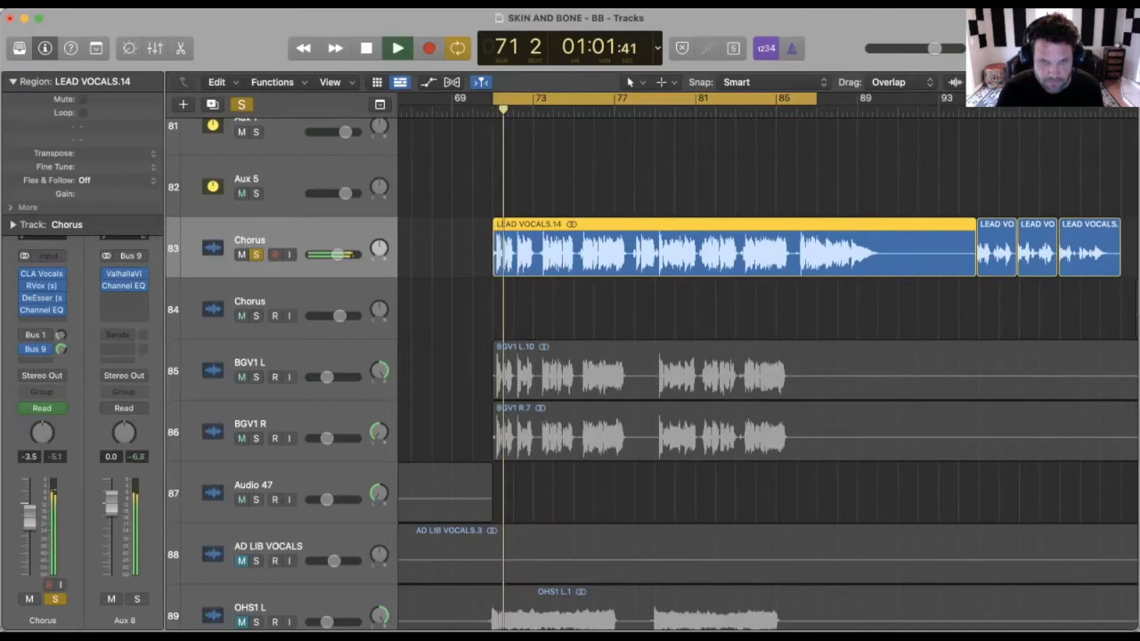
pyautogui.press('space')
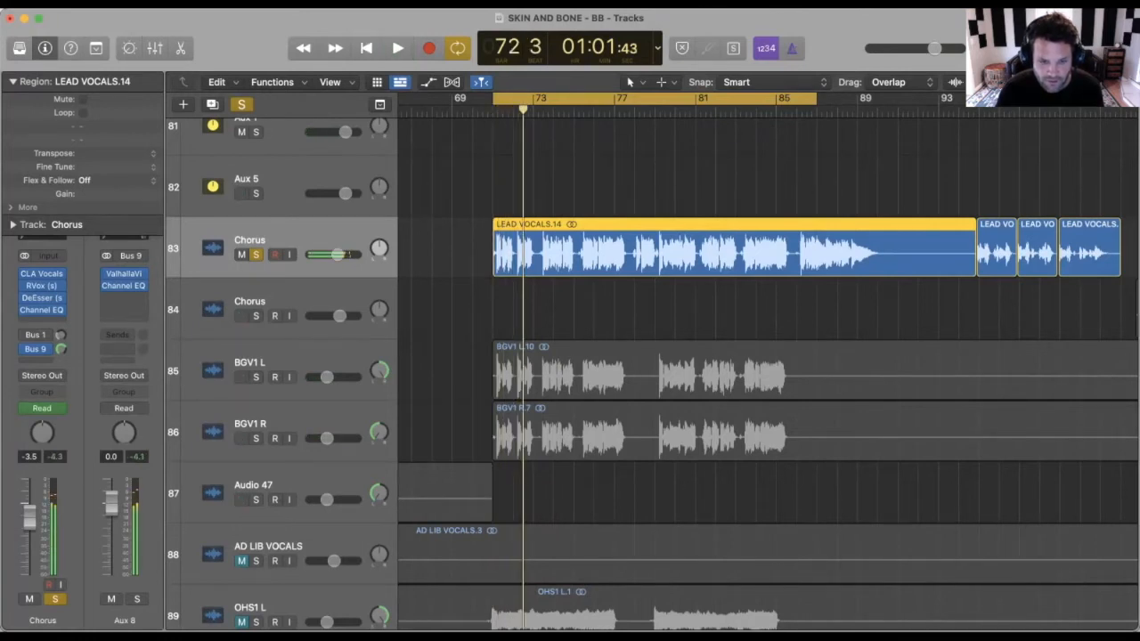
# Step: Lower the Chorus vocal's Bus 9 send level to -15 dB and play the vocal again
pyautogui.doubleClick(61, 350)
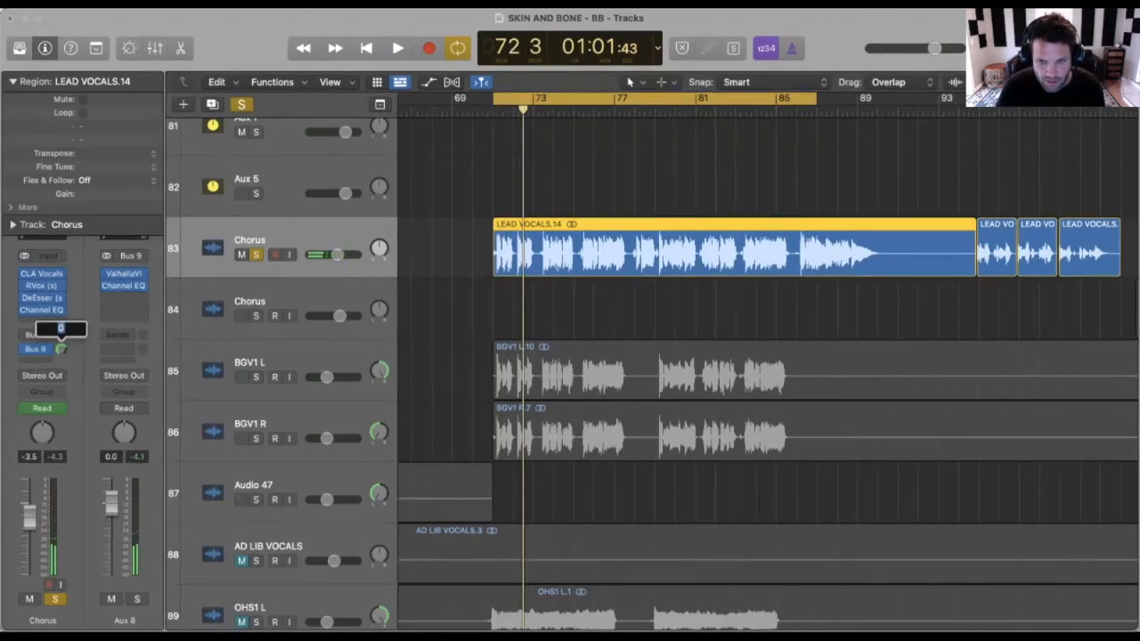
pyautogui.write('-')
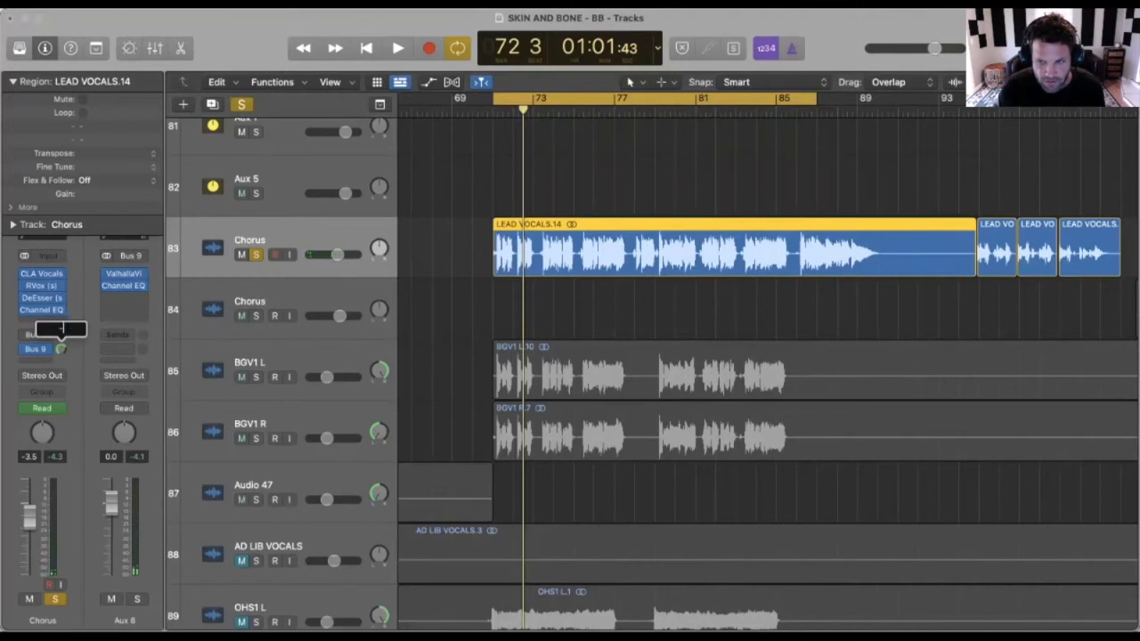
pyautogui.write('15')
pyautogui.press('Return')
pyautogui.press('space')
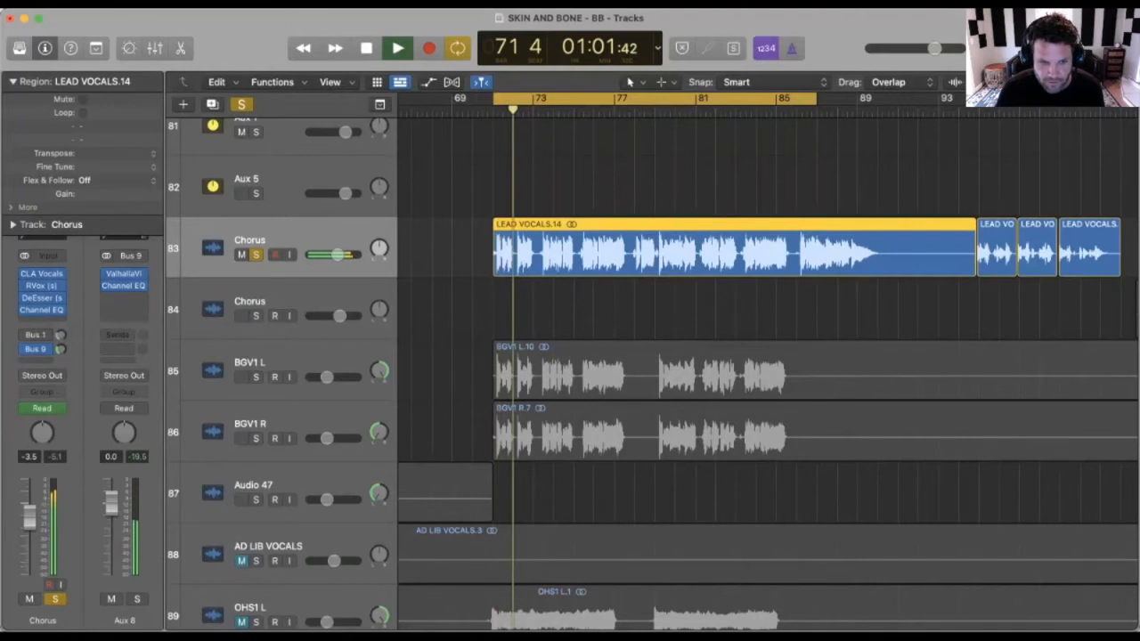
pyautogui.press('space')
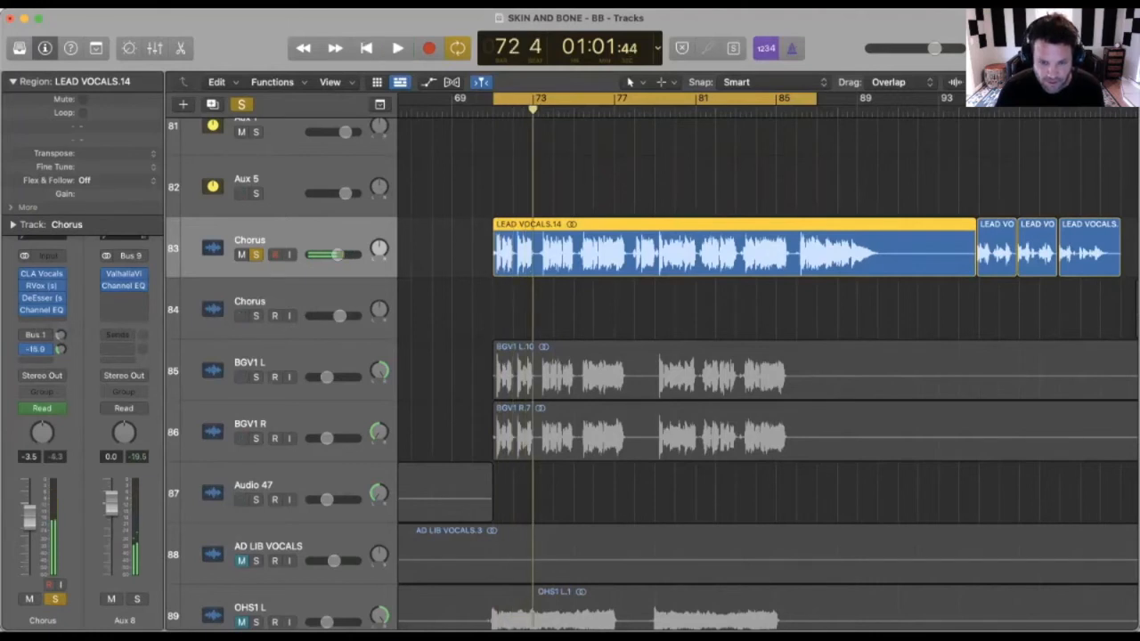
# Step: Set the Chorus vocal's Bus 9 send level to -10 dB
pyautogui.doubleClick(60, 349)
pyautogui.write('-')
pyautogui.press('BackSpace')
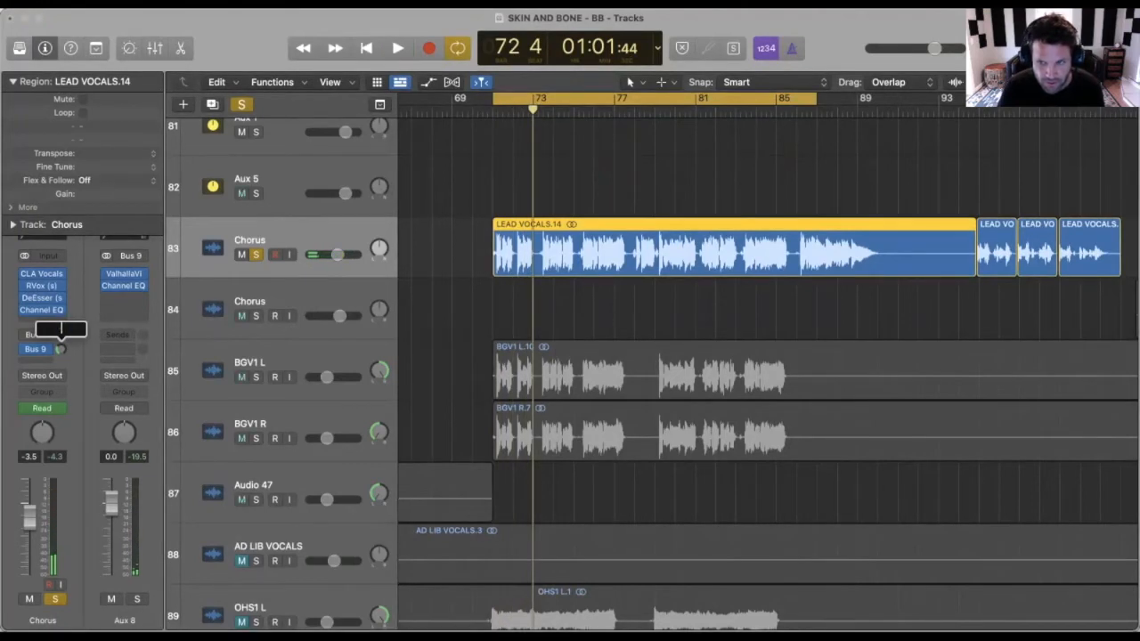
pyautogui.write('-1')
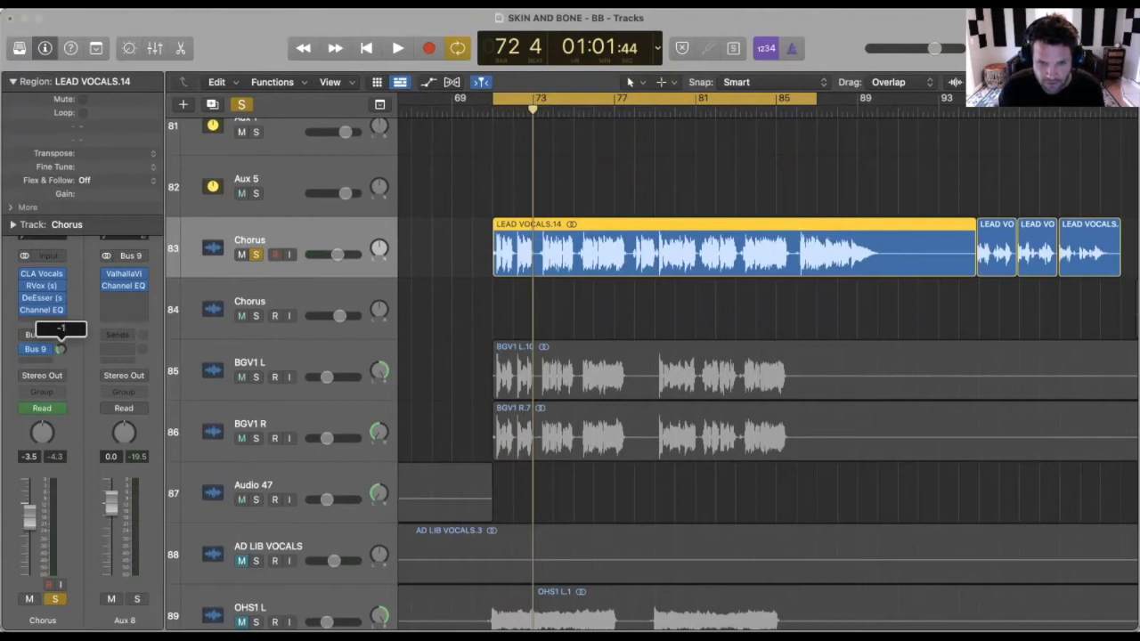
pyautogui.write('0')
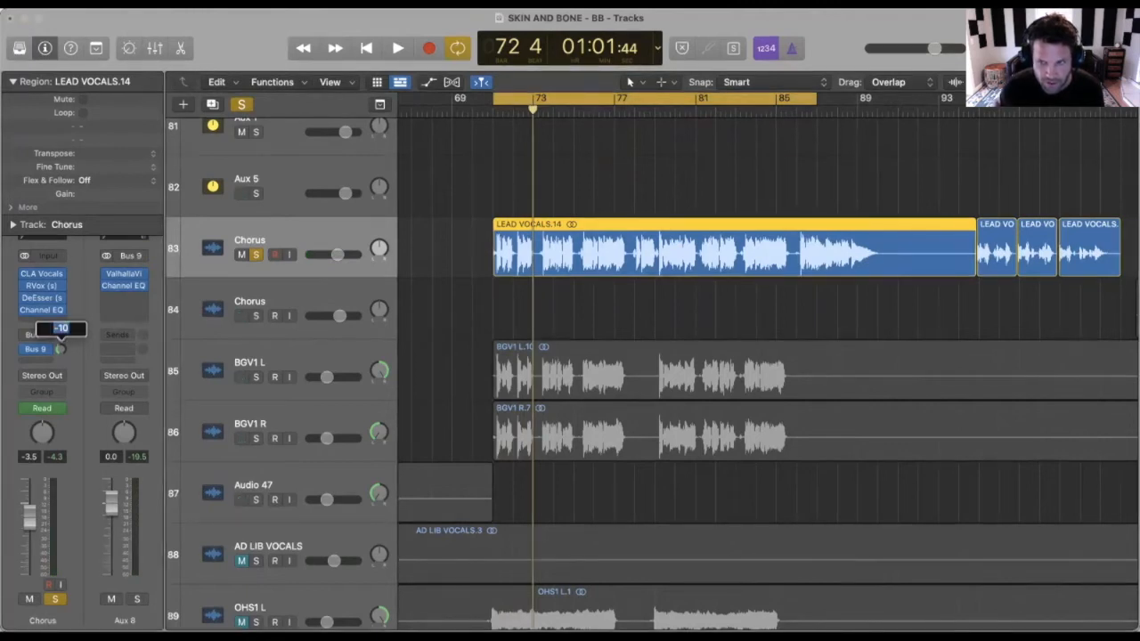
pyautogui.press('Return')
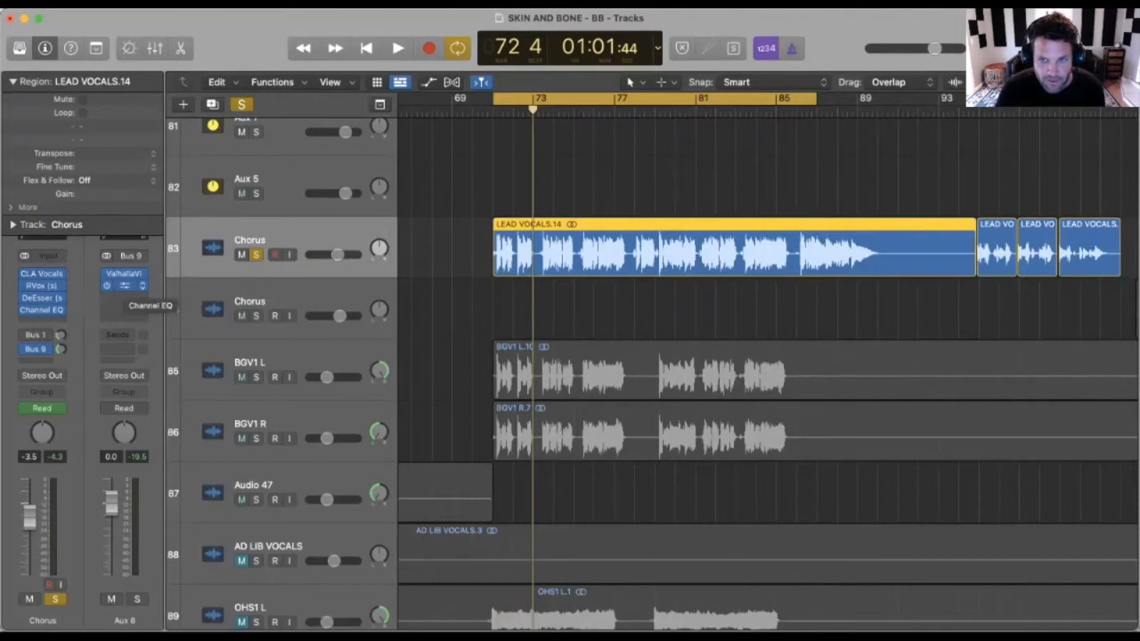
# Step: Set the Chorus vocal's Bus 9 send level to -20 dB, and play it unsoloed in the full mix
pyautogui.doubleClick(60, 349)
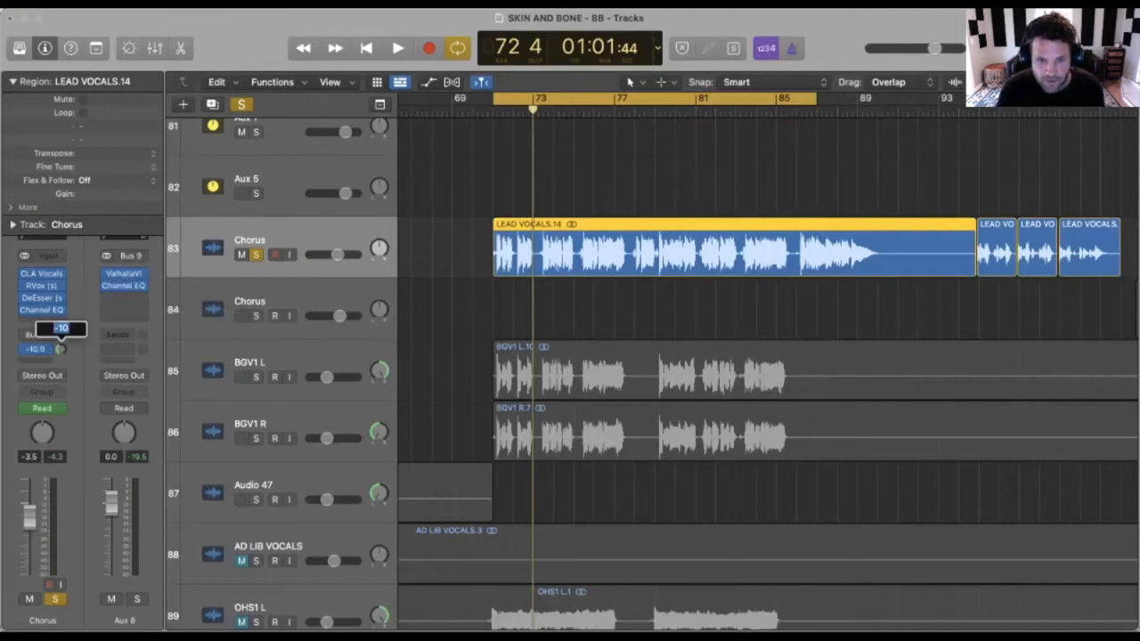
pyautogui.write('-20')
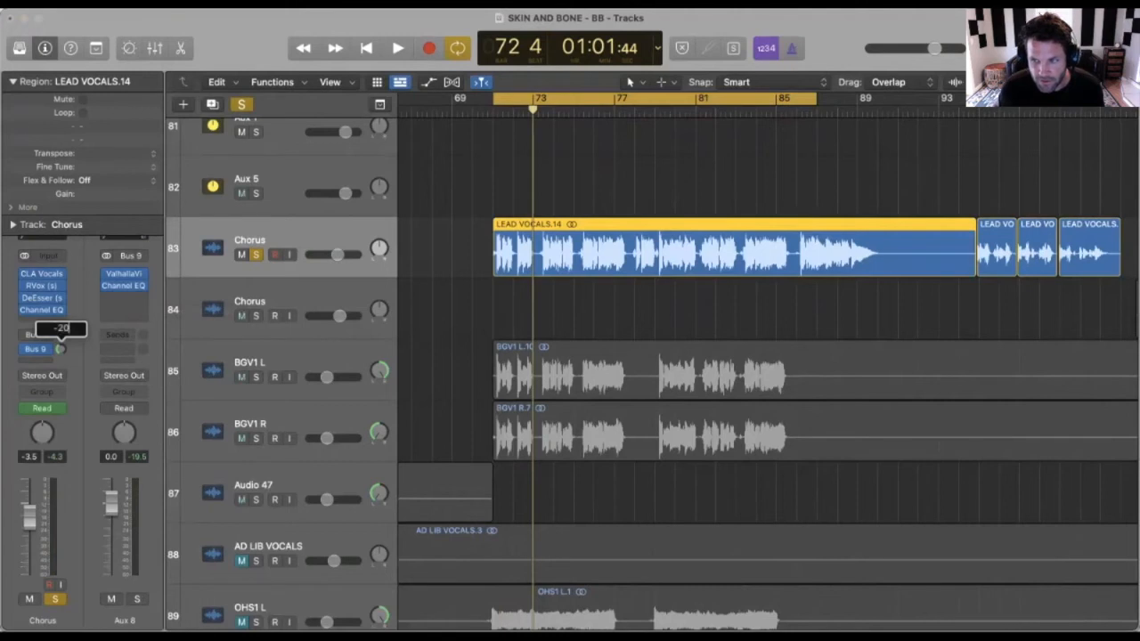
pyautogui.press('Return')
pyautogui.press('space')
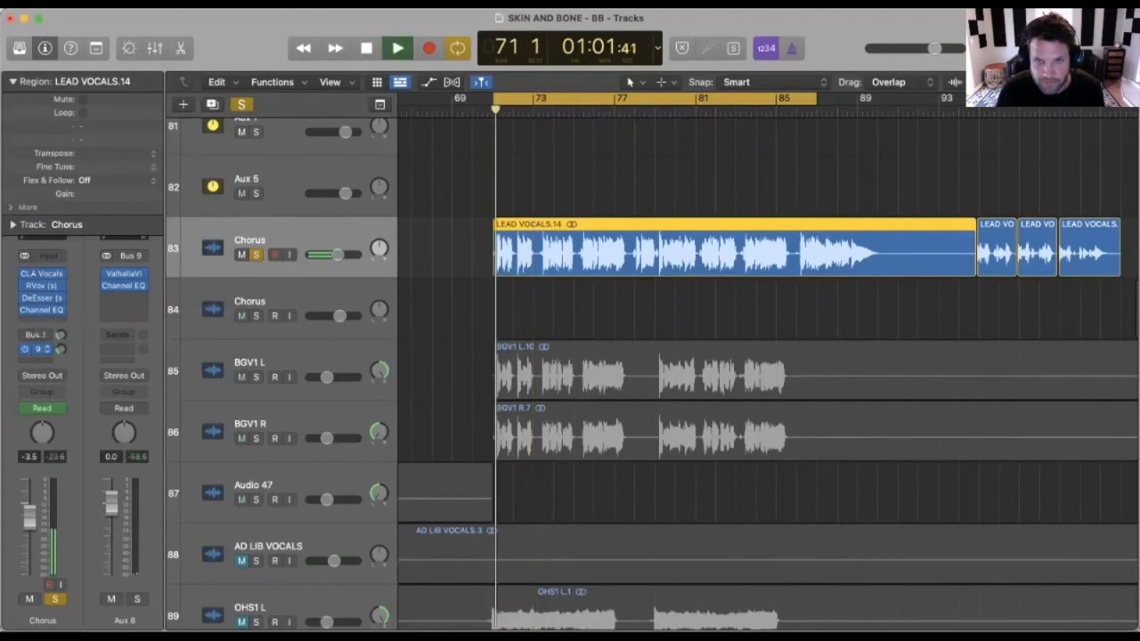
pyautogui.press('s')
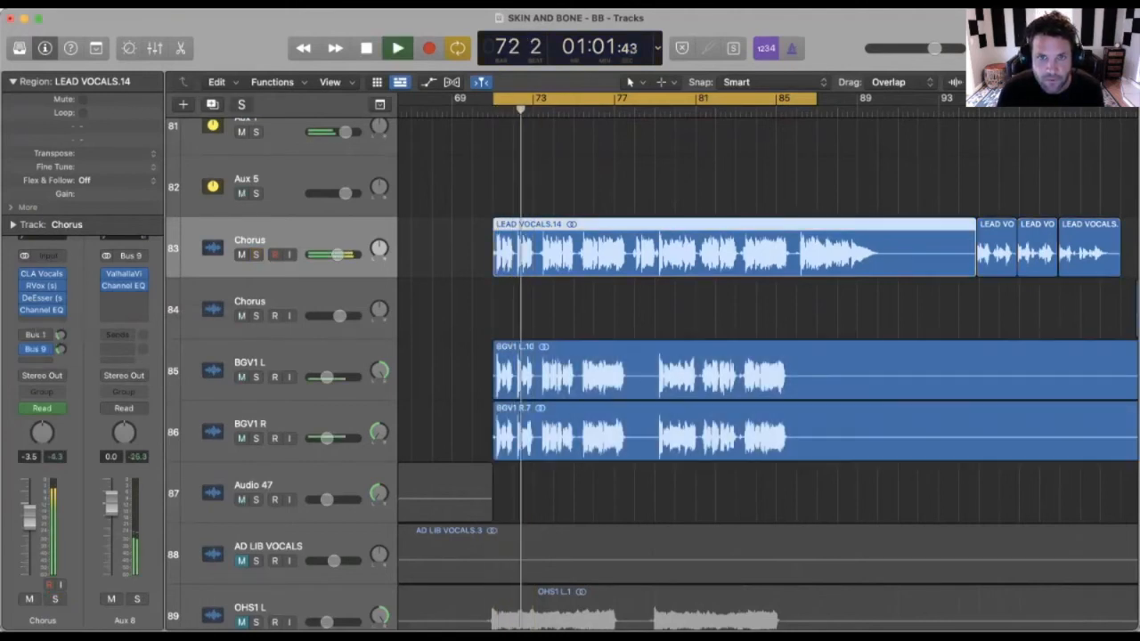
pyautogui.press('space')
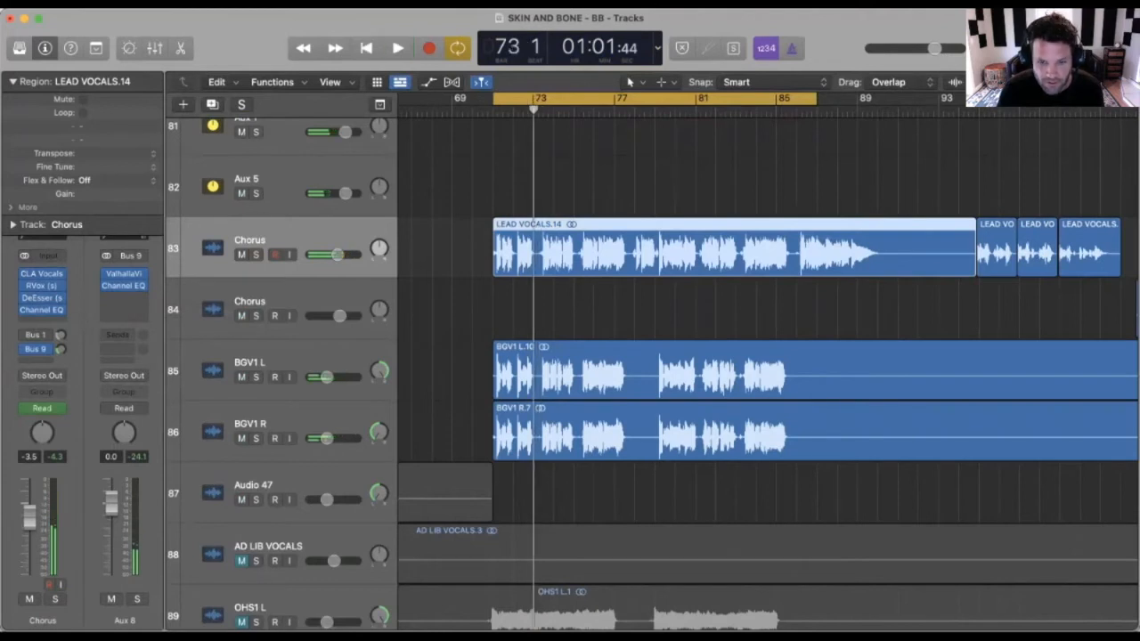
# Step: Solo the BGV1 L and BGV1 R tracks and play them with their Bus 1 sends bypassed
pyautogui.click(251, 363)
pyautogui.keyDown('shift'); pyautogui.click(251, 424); pyautogui.keyUp('shift')
pyautogui.press('s')
pyautogui.press('space')
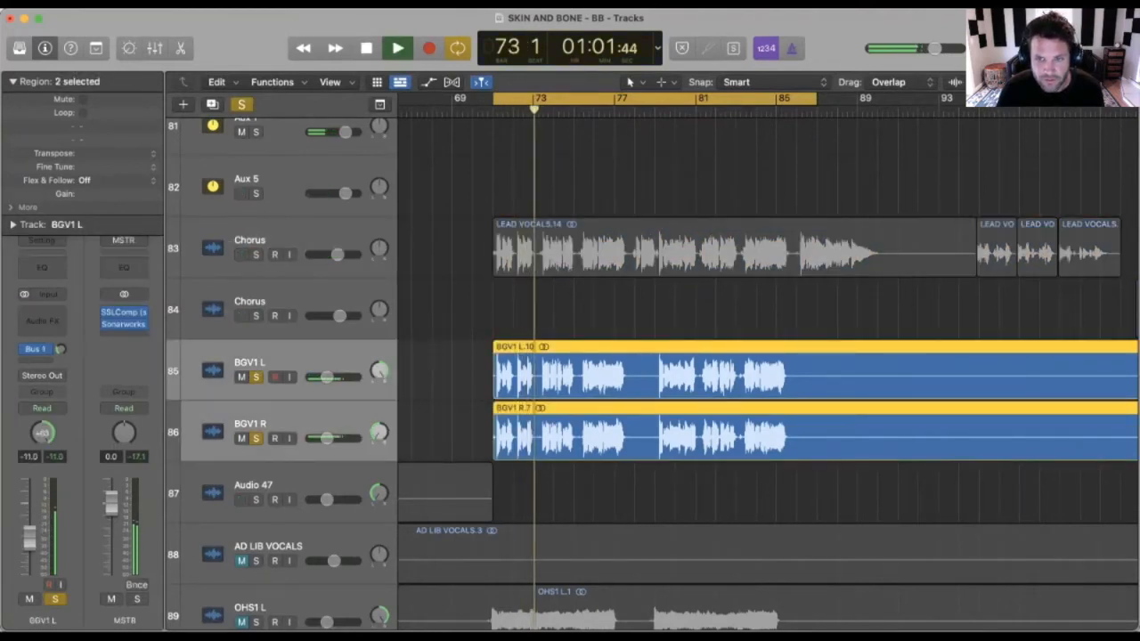
pyautogui.press('space')
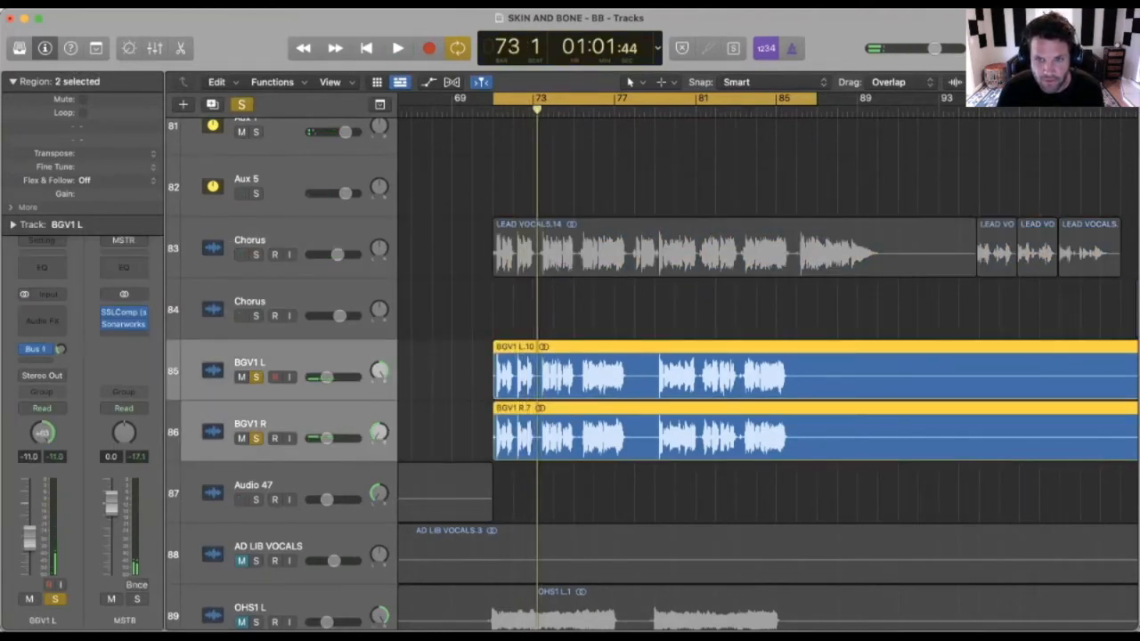
pyautogui.press('space')
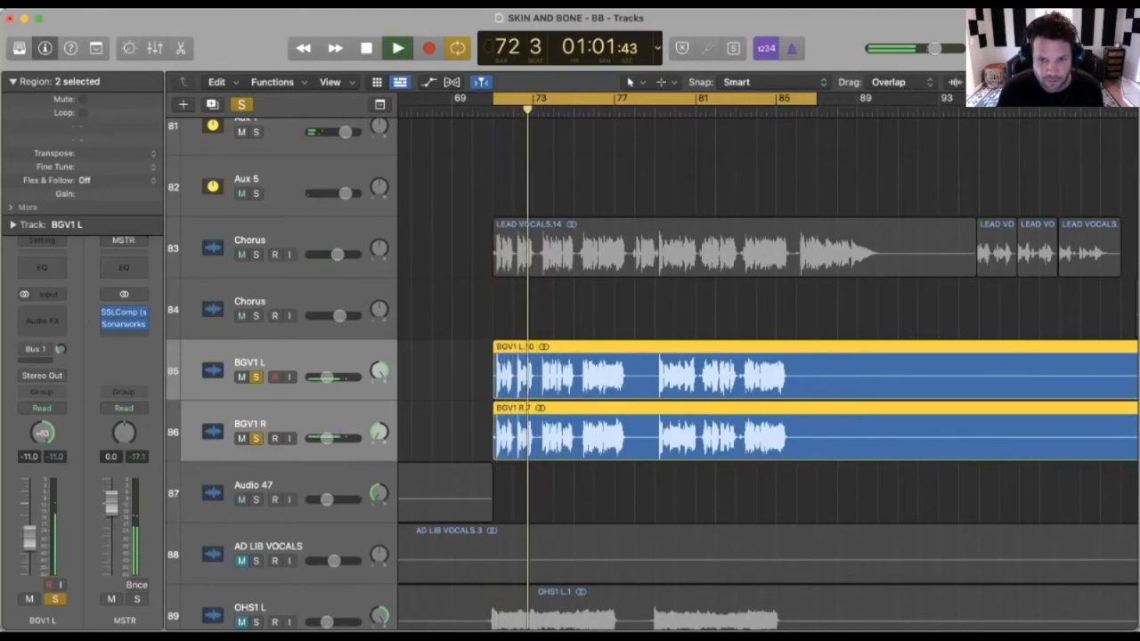
pyautogui.press('space')
# Step: Add a Bus 9 (Aux 8) send to both BGV1 tracks, turn it up and audition the background vocals with the reverb
pyautogui.click(36, 360)
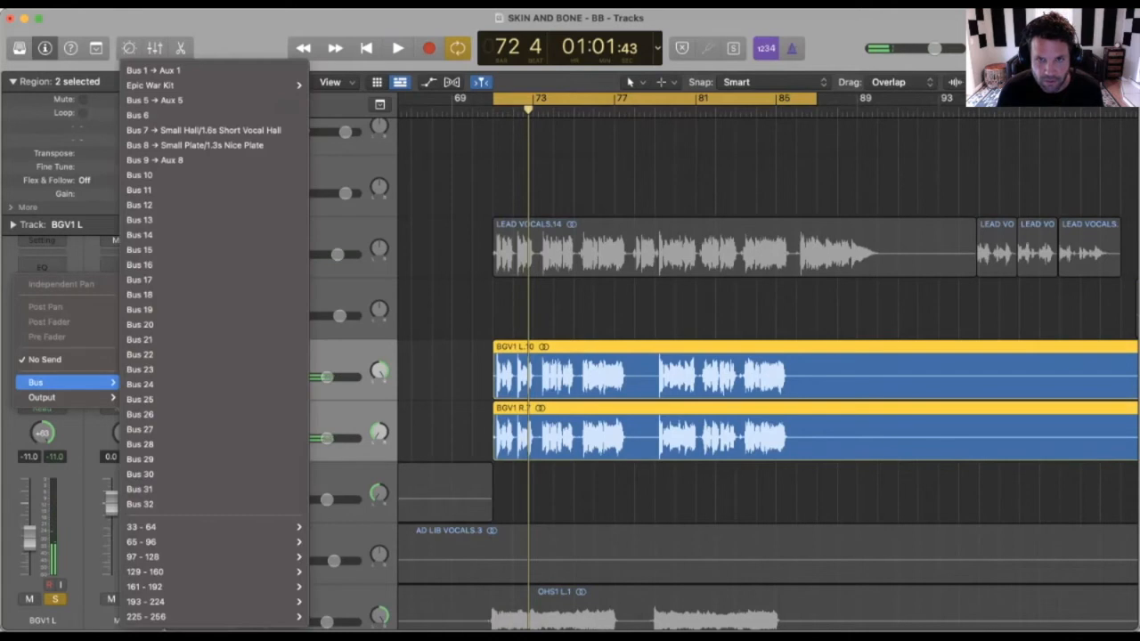
pyautogui.moveTo(35, 383)
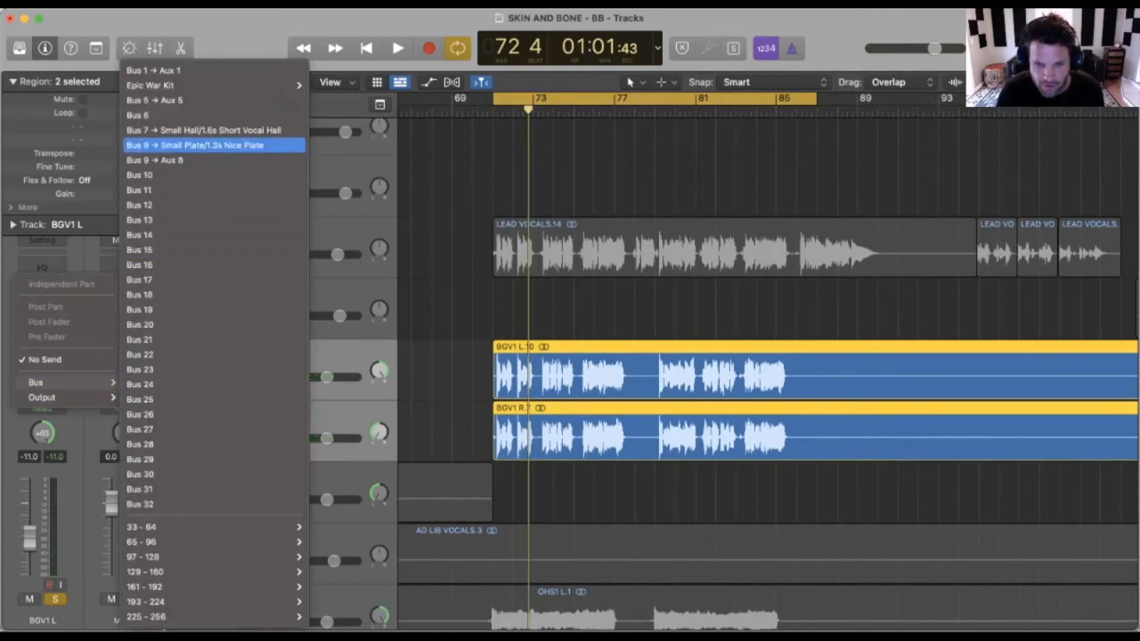
pyautogui.click(154, 160)
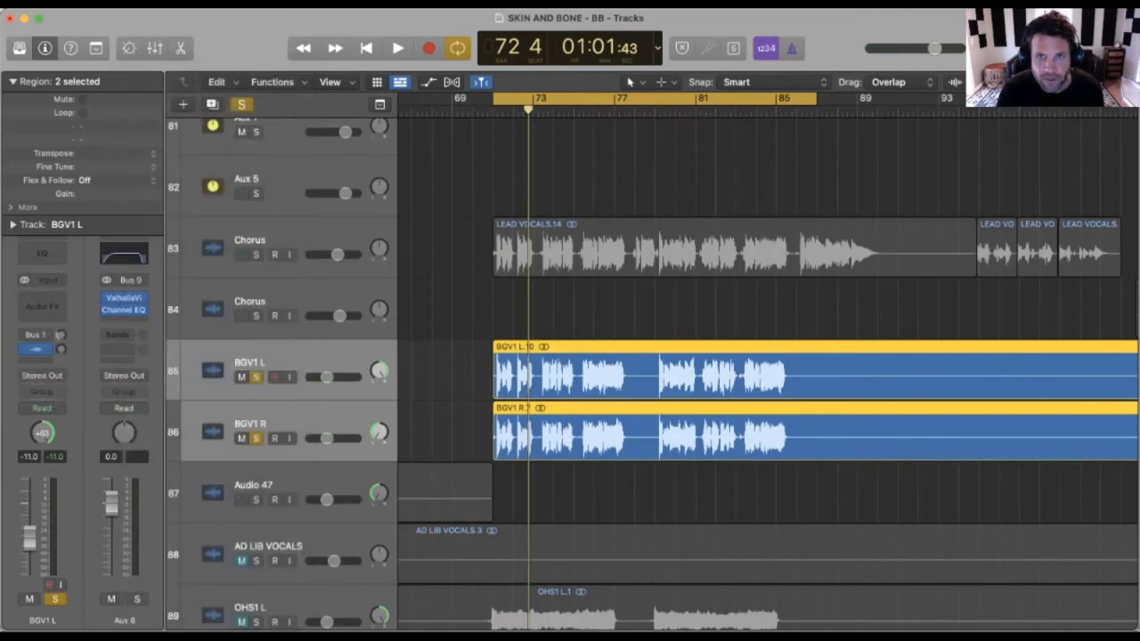
pyautogui.press('space')
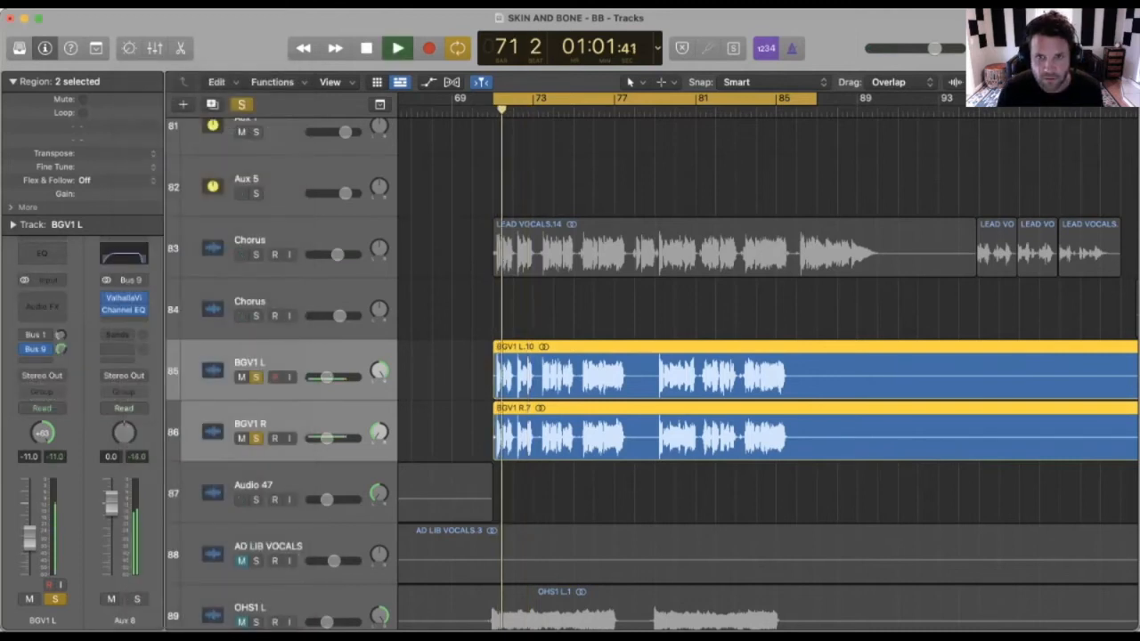
pyautogui.press('space')
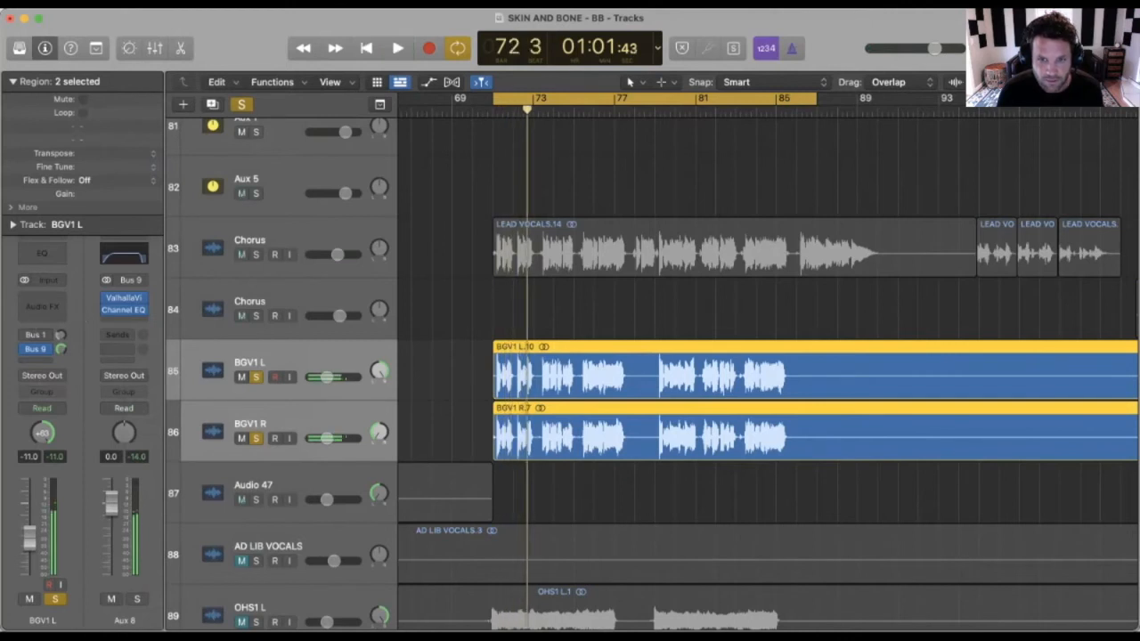
# Step: Solo the lead Chorus track along with the BGV1 tracks and play them, with the BGV1 Bus 9 sends at -15 dB
pyautogui.click(257, 255)
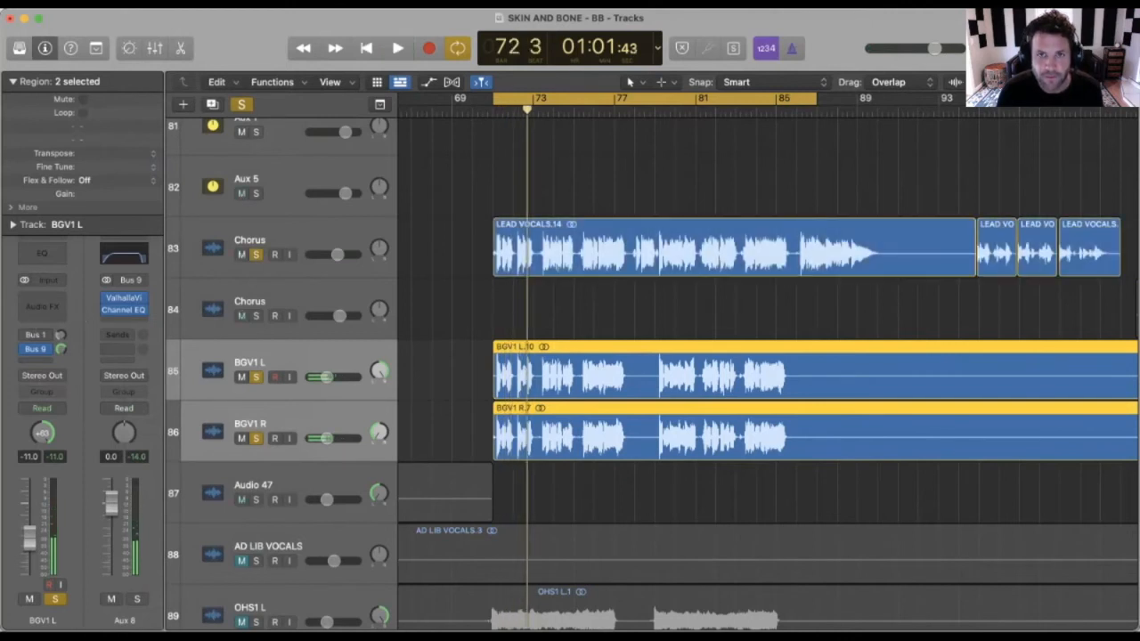
pyautogui.press('space')
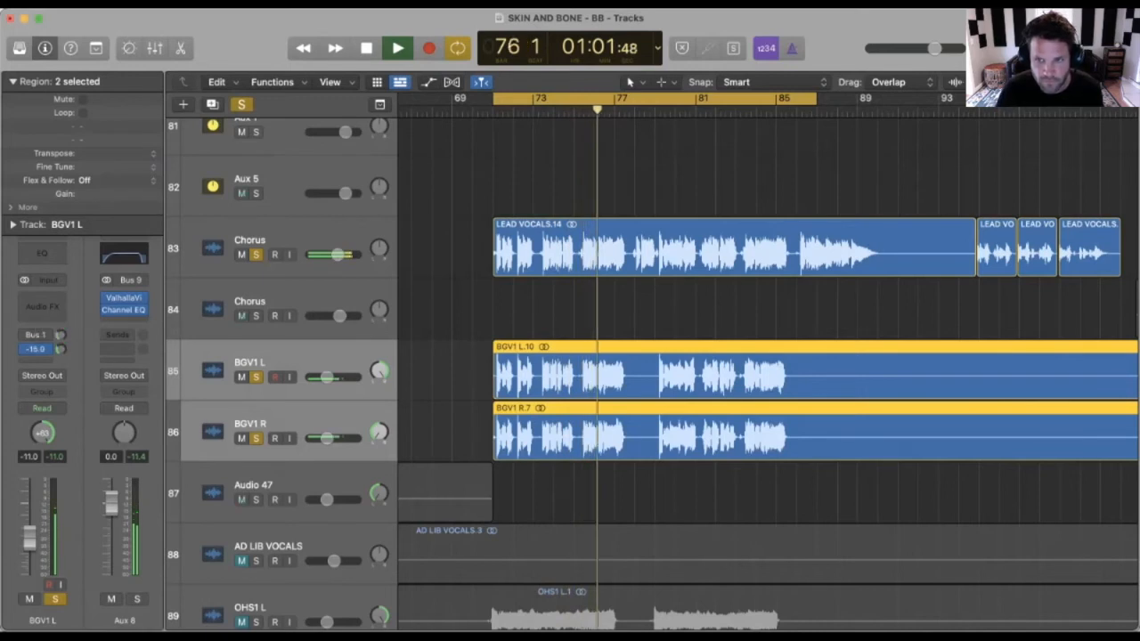
pyautogui.press('space')
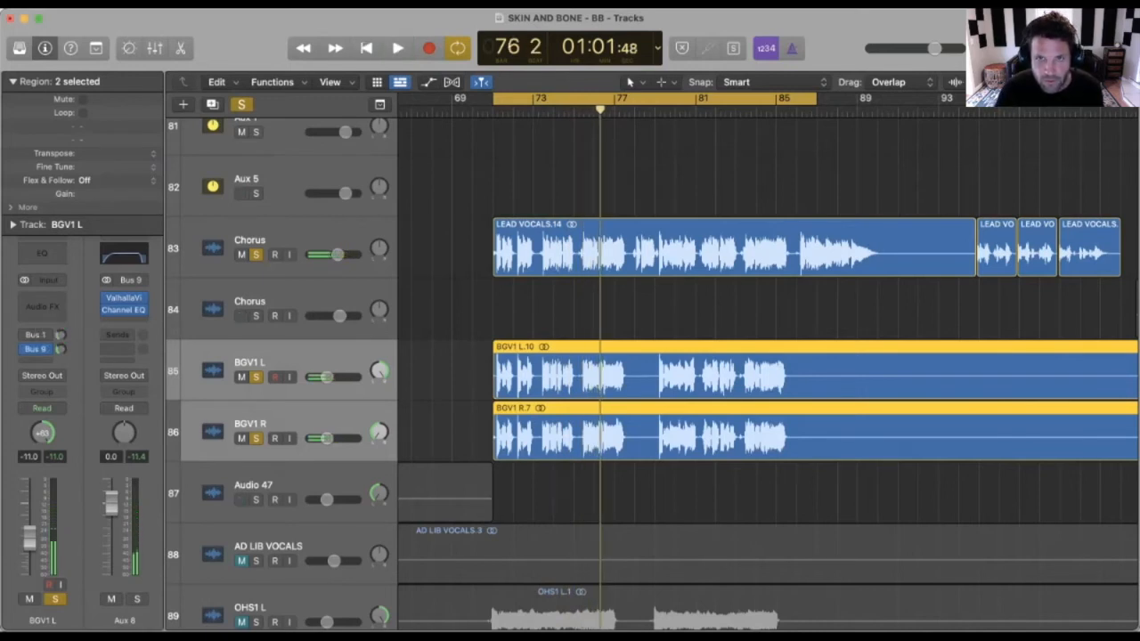
# Step: Clear all solos, deselect the regions, and play the chorus section in the full mix
pyautogui.scroll(2, 650, 375)
pyautogui.scroll(4, 650, 374)
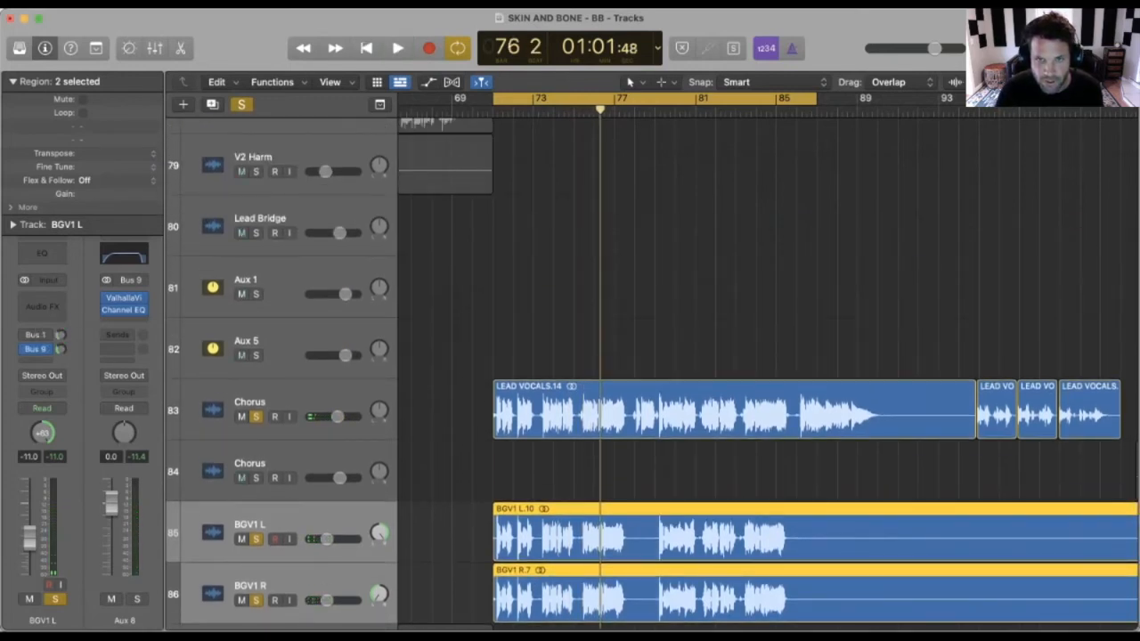
pyautogui.hotkey('ctrl', 's')
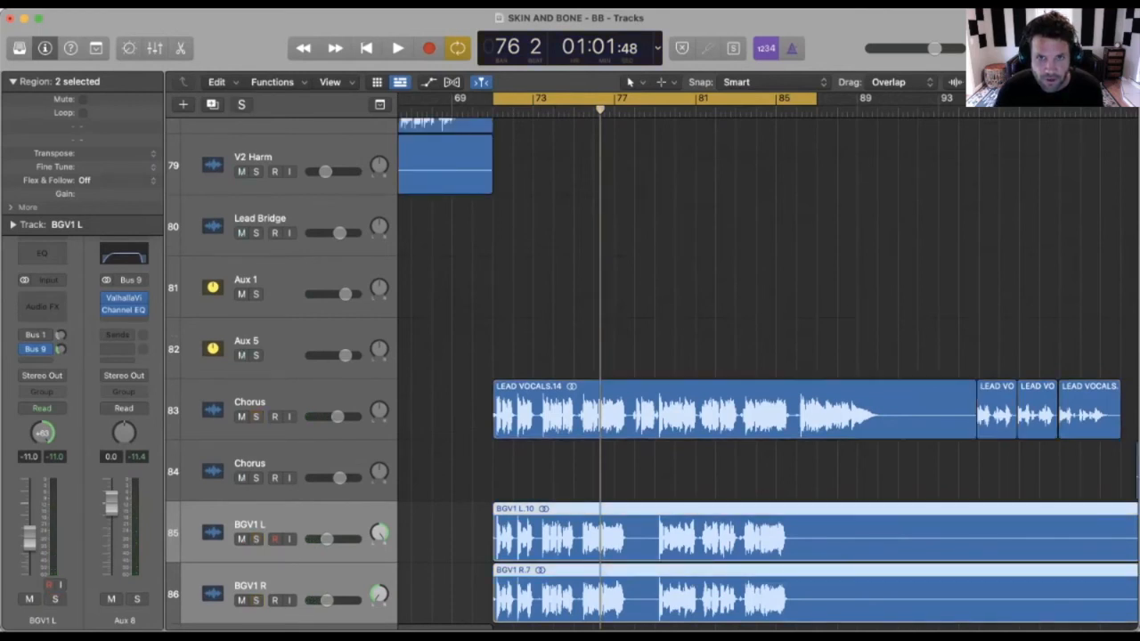
pyautogui.hotkey('alt', 'shift', 'd')
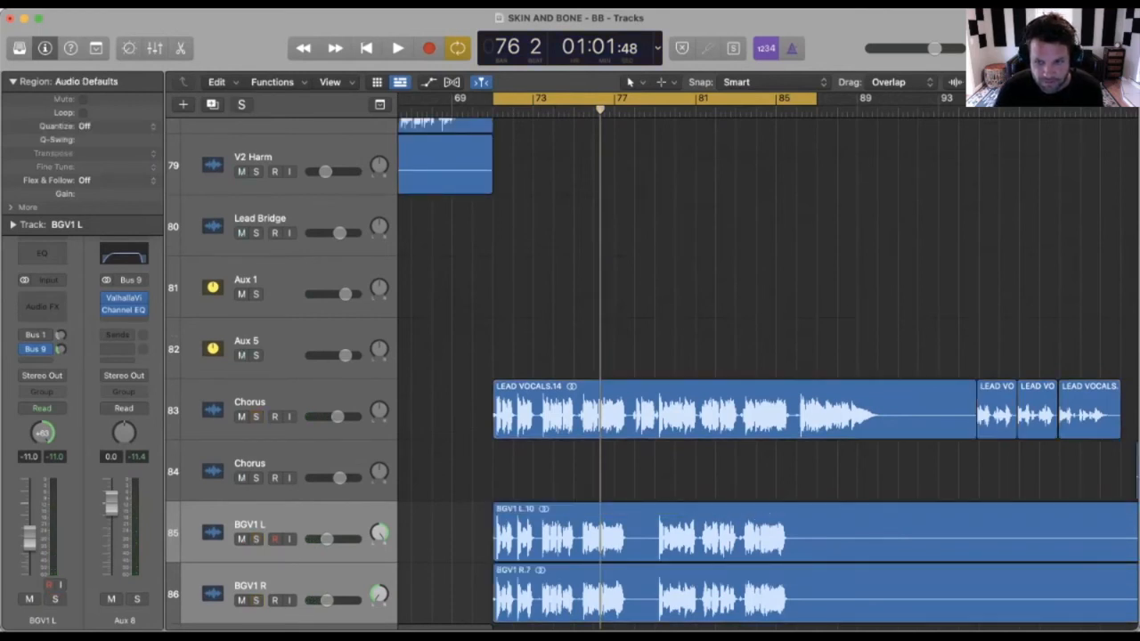
pyautogui.press('space')
pyautogui.scroll(-2, 650, 374)
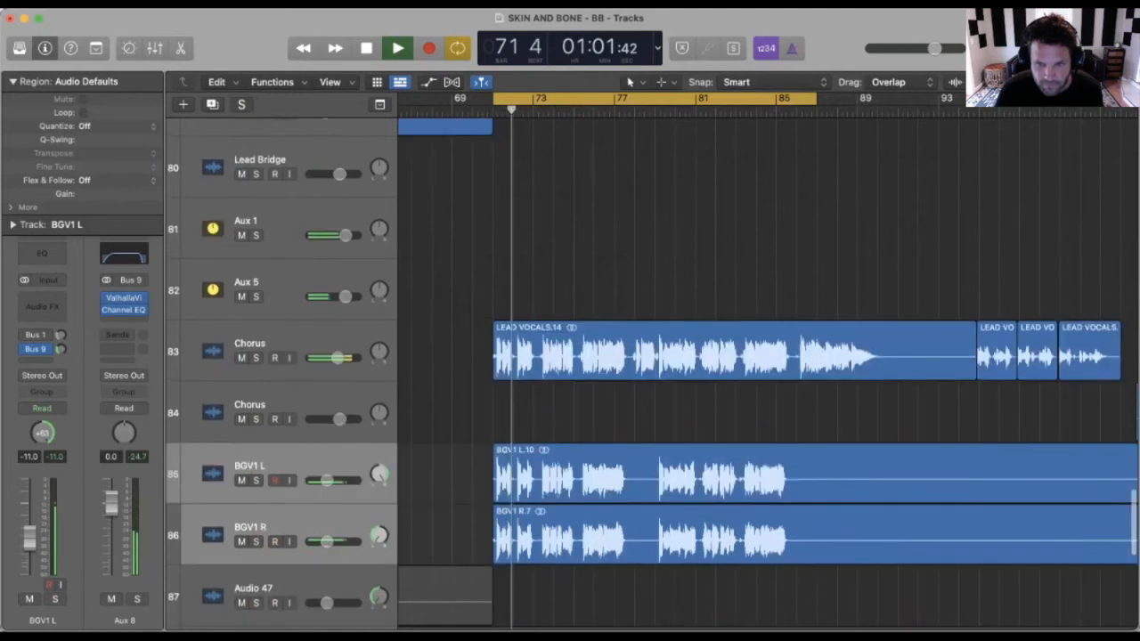
pyautogui.scroll(-1, 650, 374)
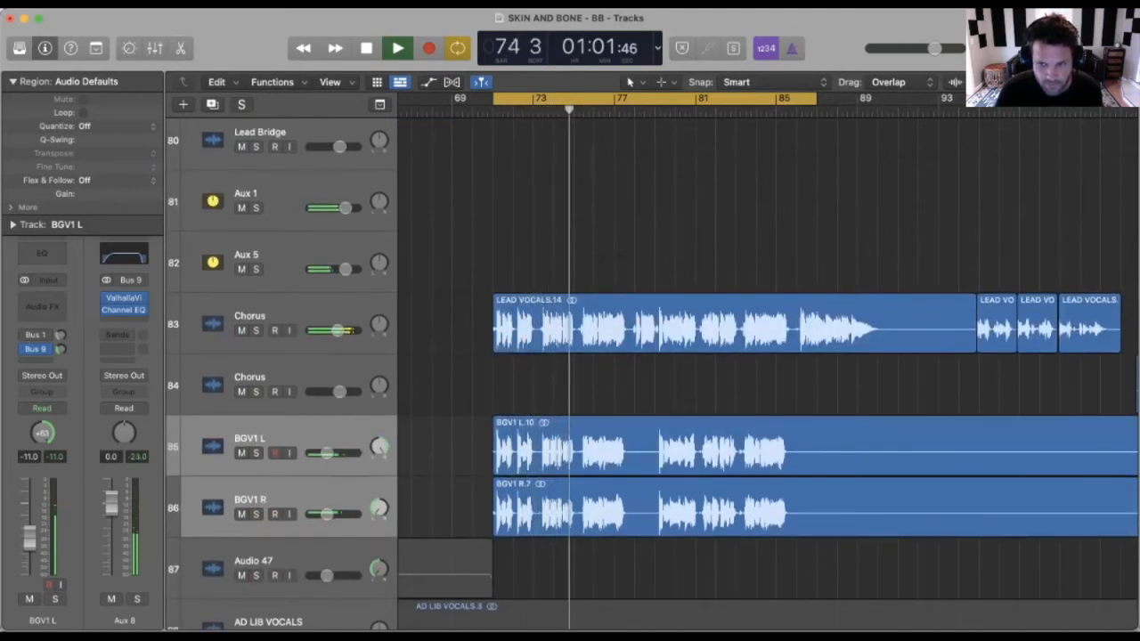
pyautogui.press('space')
# Step: Find the Epic War Kit track among the instruments, then solo and select it
pyautogui.scroll(15, 768, 374)
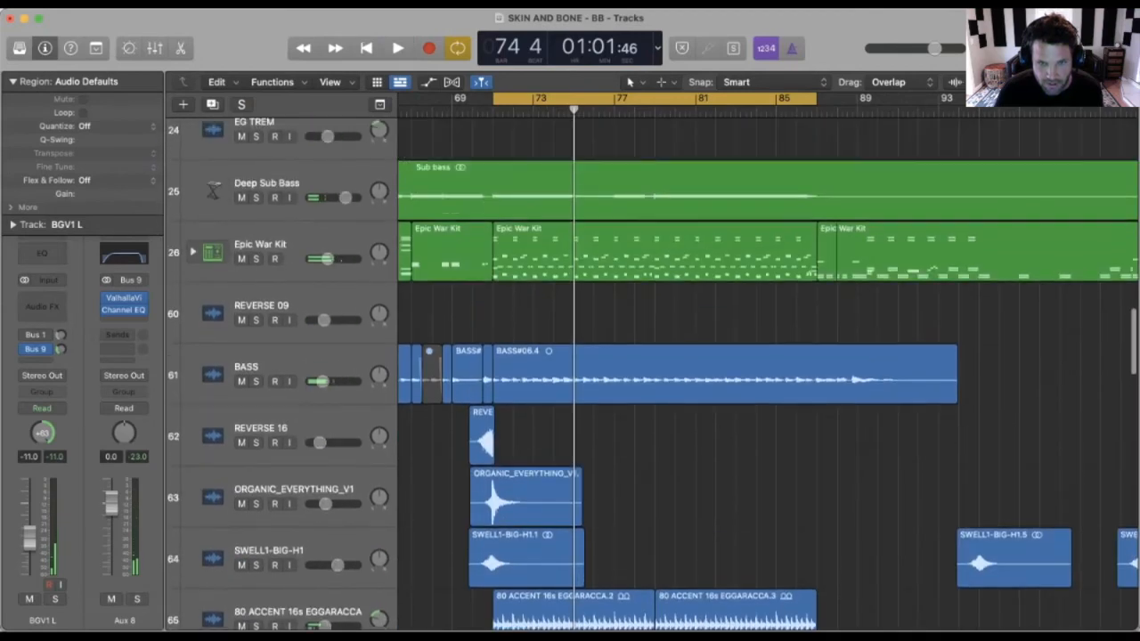
pyautogui.scroll(8, 768, 374)
pyautogui.scroll(-7, 768, 374)
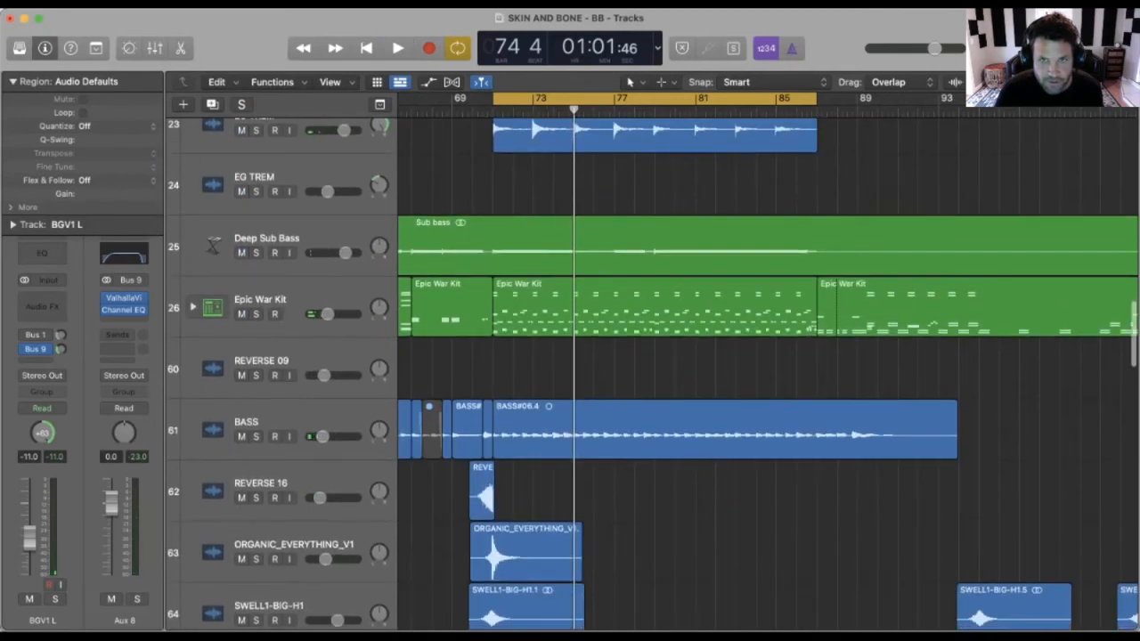
pyautogui.click(257, 314)
pyautogui.click(260, 300)
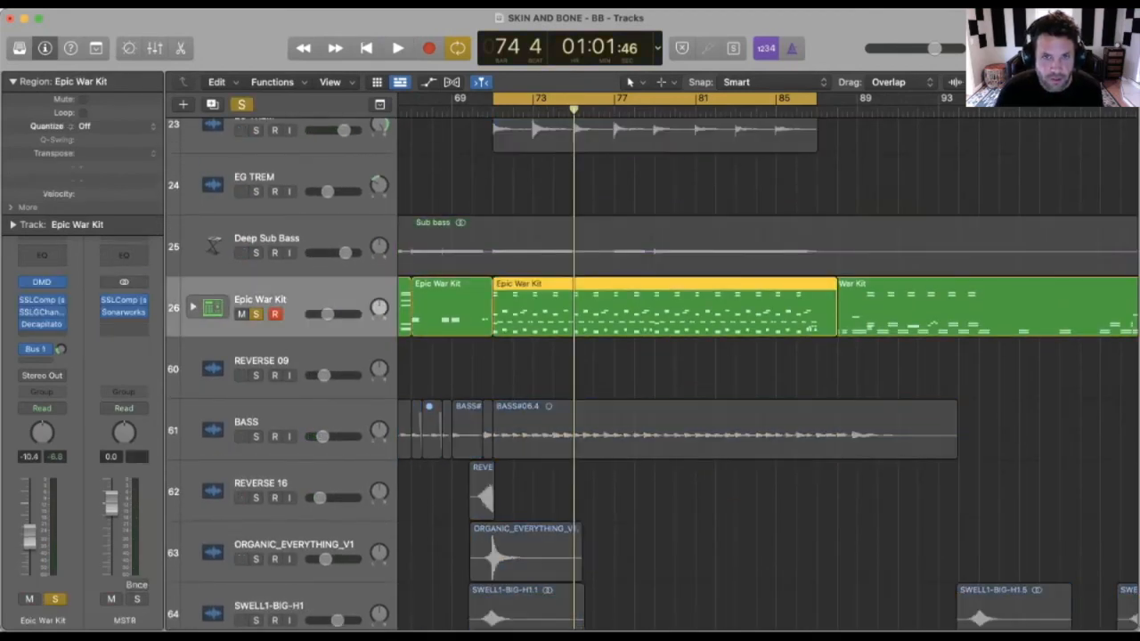
# Step: Bypass the Epic War Kit's Bus 1 send and play the drums without it
pyautogui.click(25, 349)
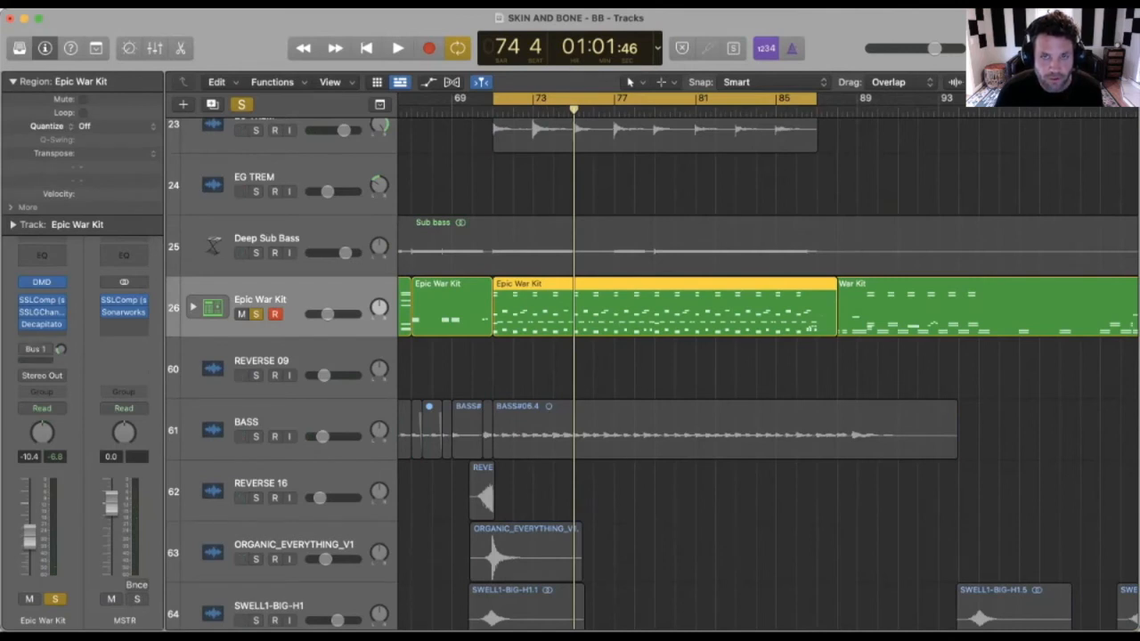
pyautogui.press('space')
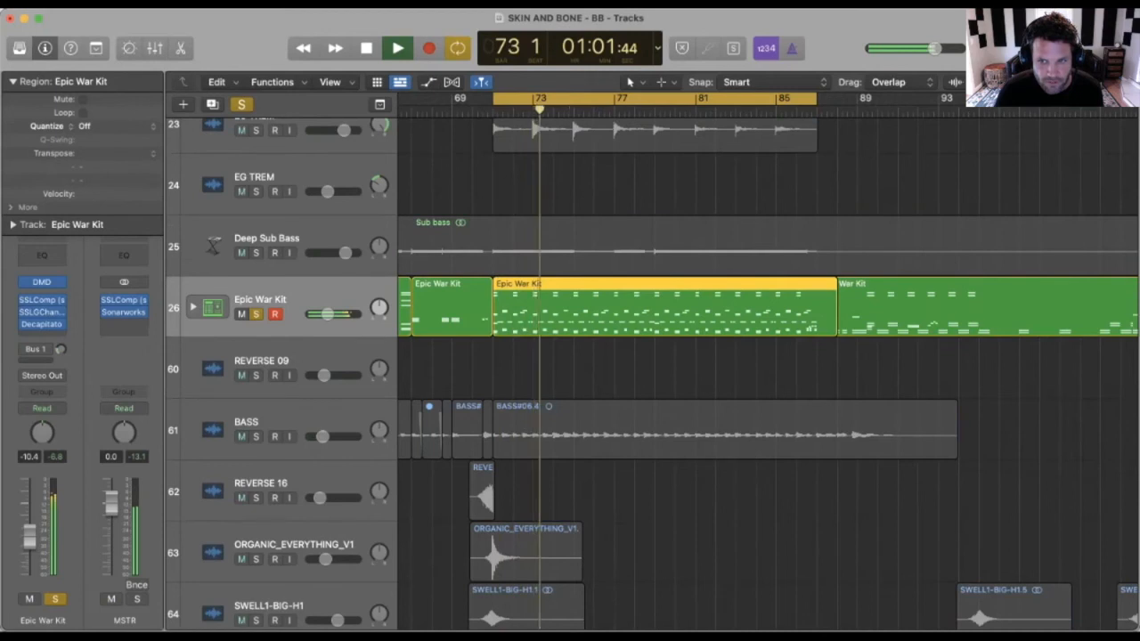
pyautogui.press('space')
# Step: Add a Bus 9 send to the Epic War Kit track and set its level to -15 dB
pyautogui.click(36, 349)
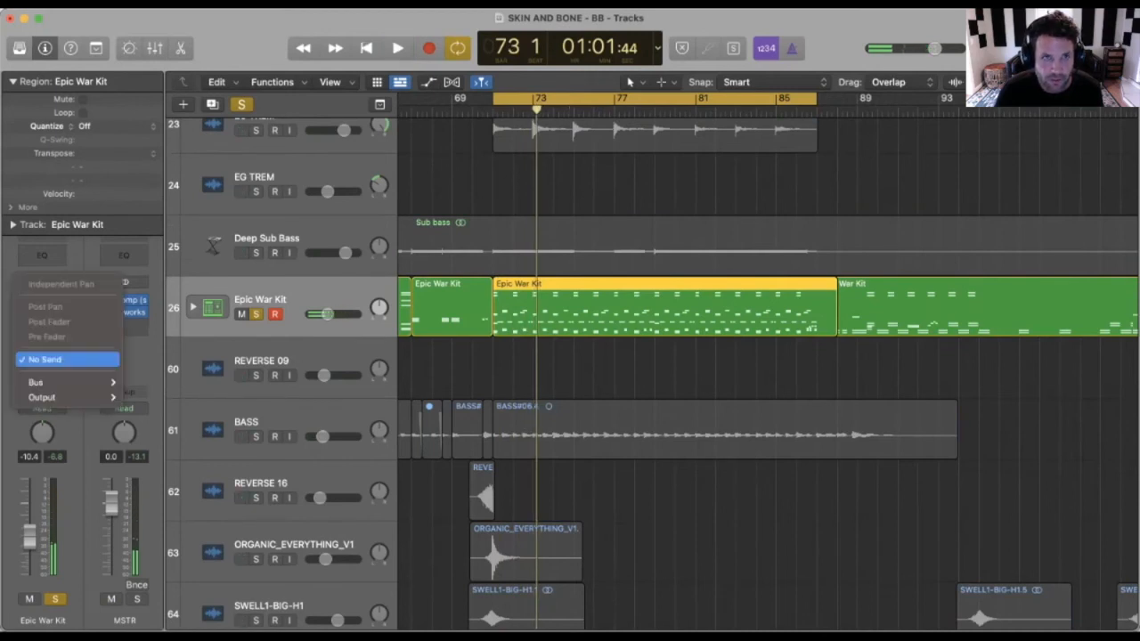
pyautogui.moveTo(35, 383)
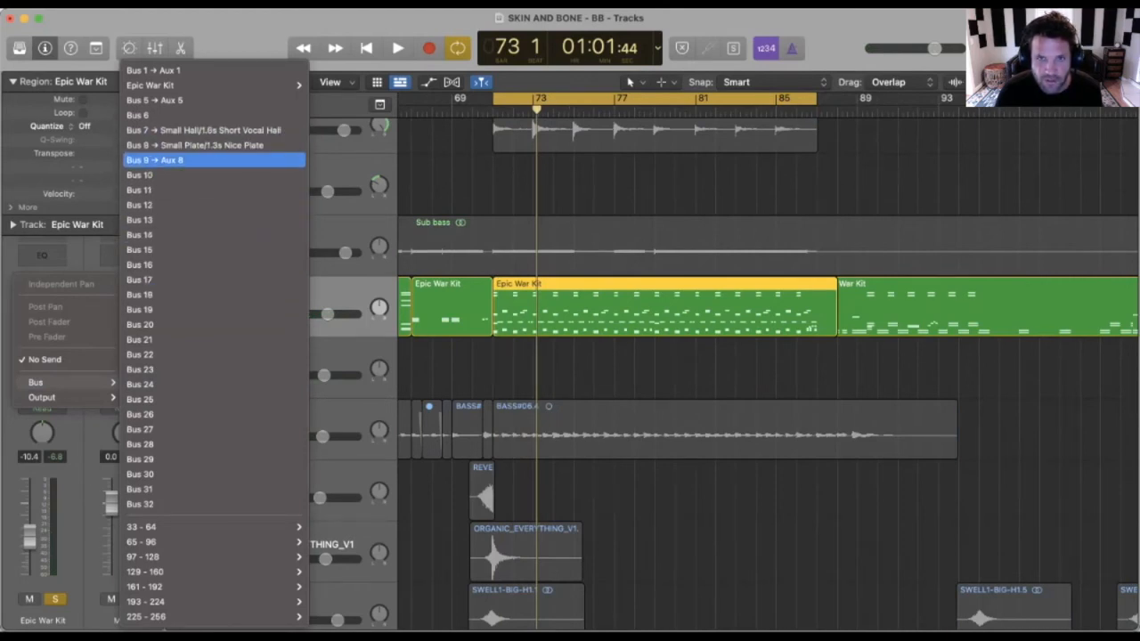
pyautogui.click(160, 160)
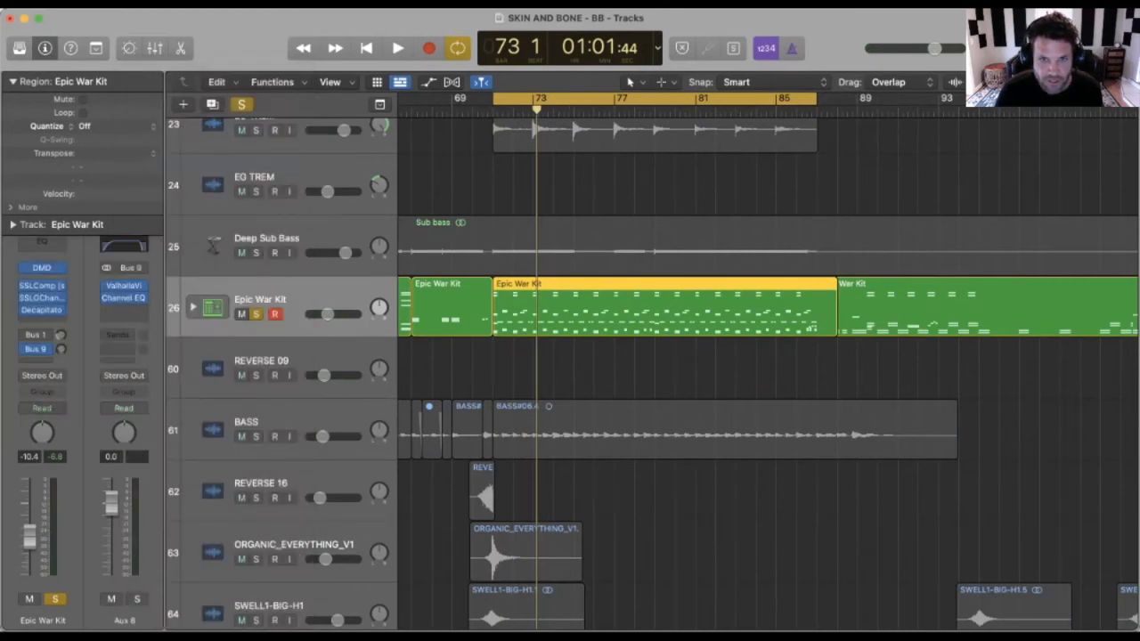
pyautogui.click(61, 349)
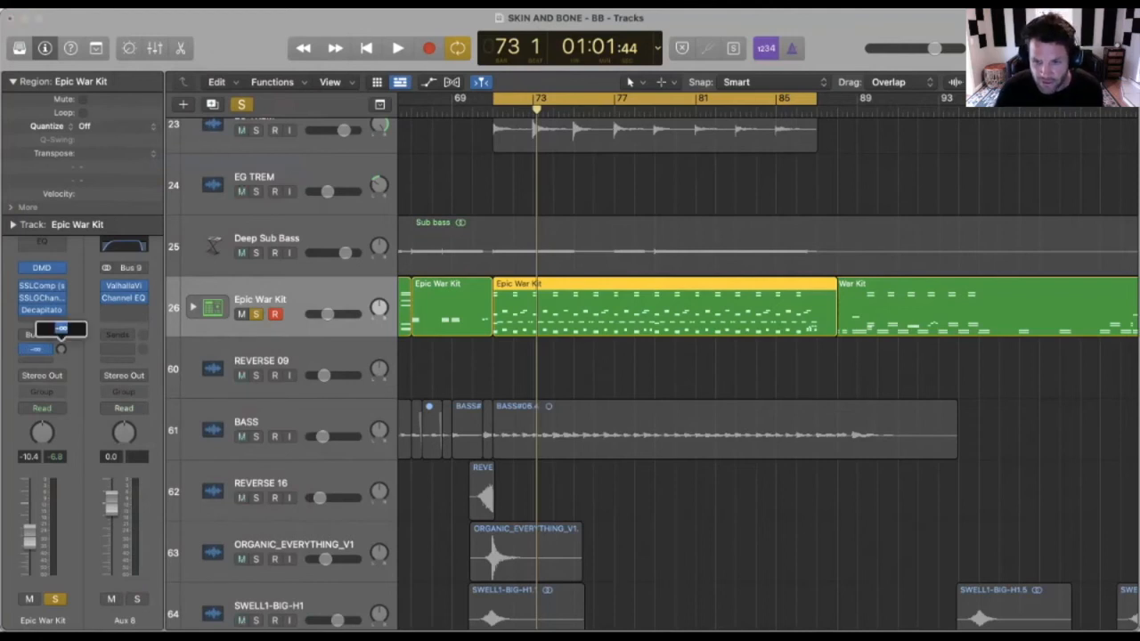
pyautogui.write('-')
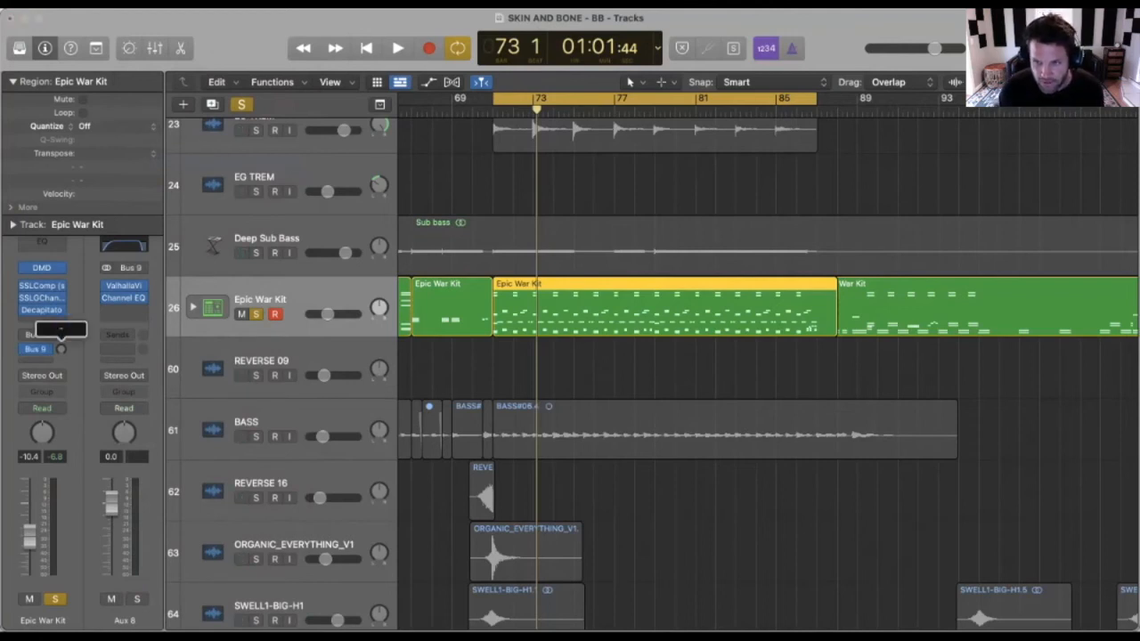
pyautogui.write('15')
pyautogui.press('Return')
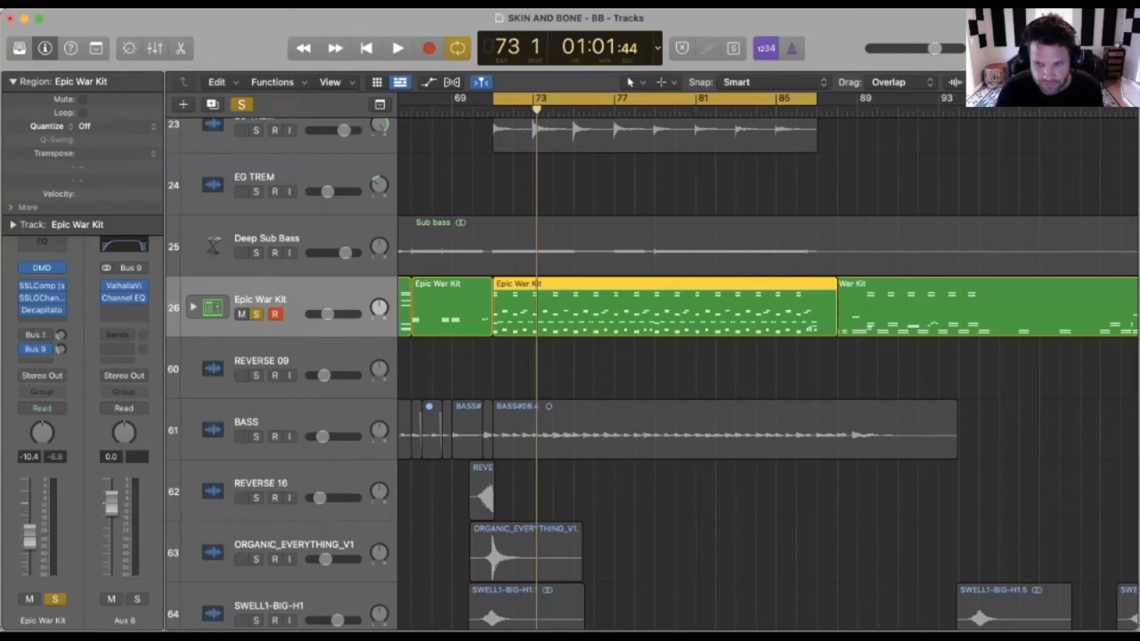
# Step: Play the soloed Epic War Kit through the Bus 9 reverb, stop playback, and take the track out of solo
pyautogui.press('space')
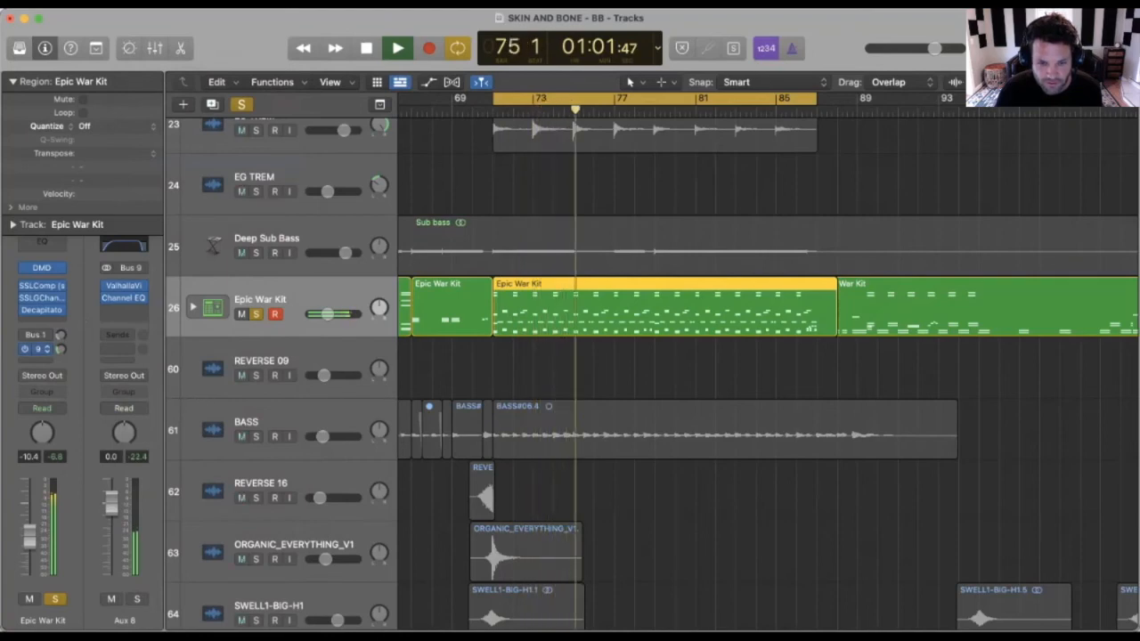
pyautogui.press('space')
pyautogui.scroll(-10, 766, 375)
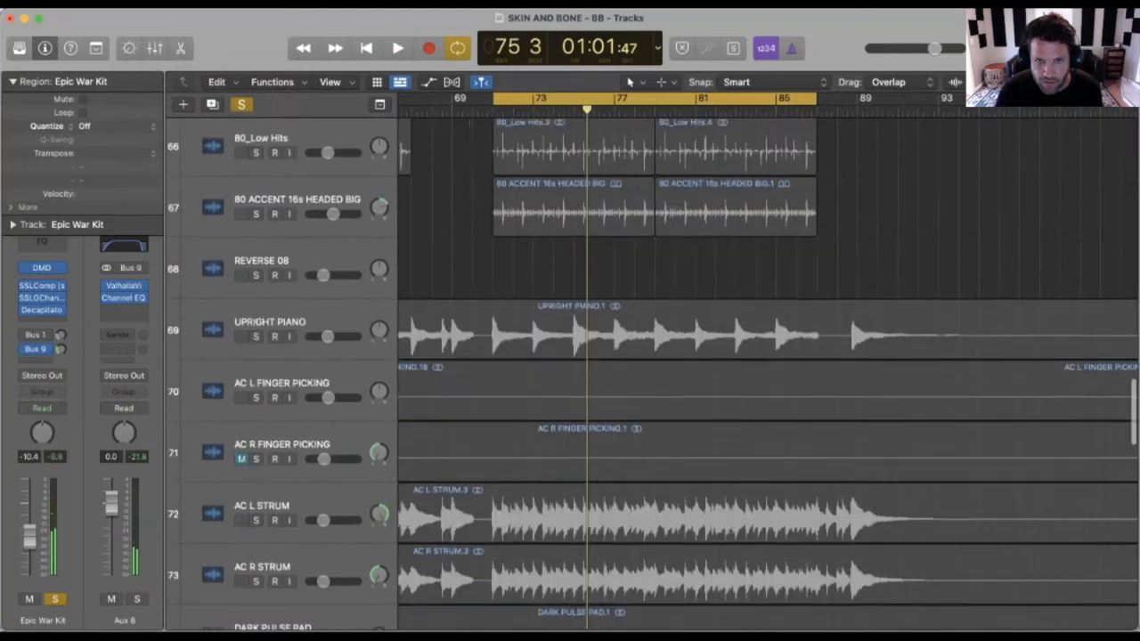
pyautogui.scroll(-4, 766, 375)
pyautogui.scroll(5, 766, 375)
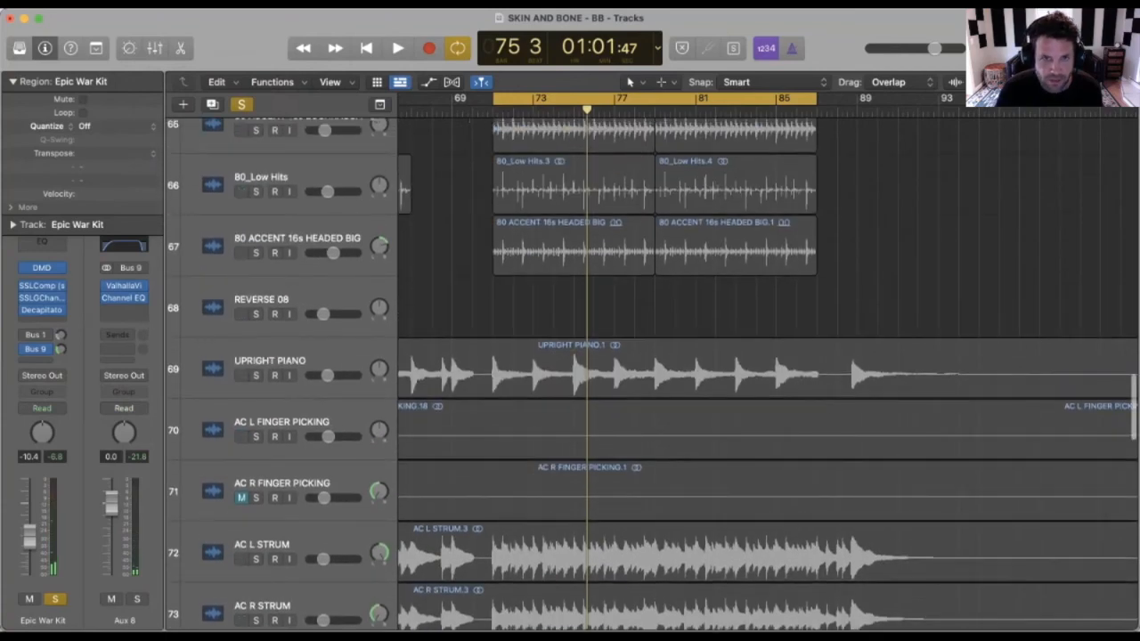
pyautogui.scroll(6, 766, 374)
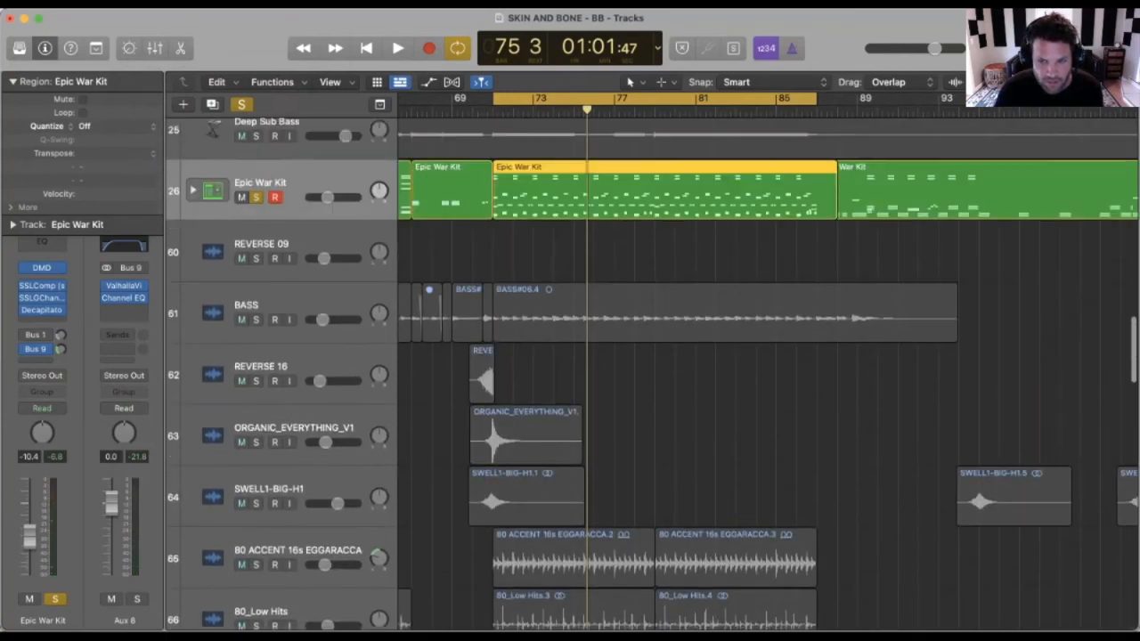
pyautogui.scroll(2, 766, 374)
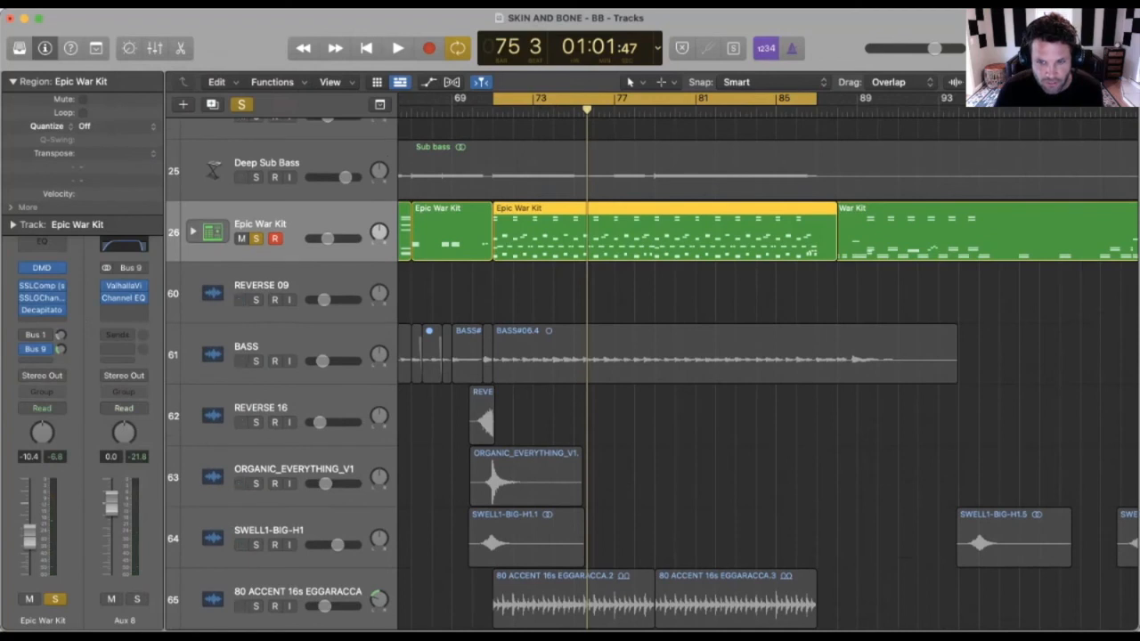
pyautogui.click(257, 239)
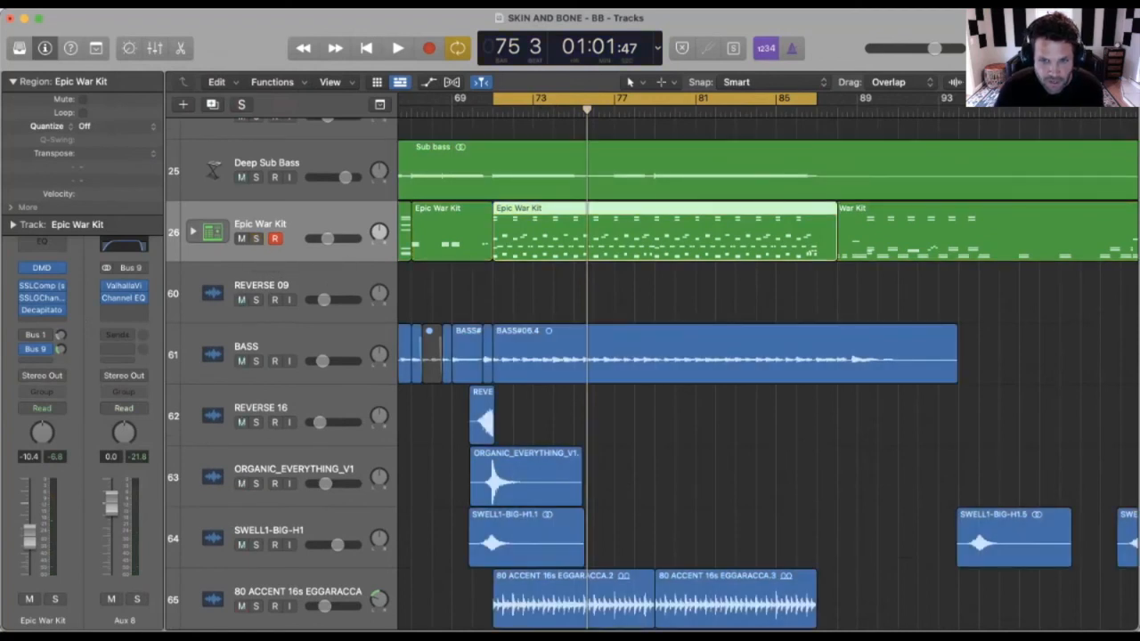